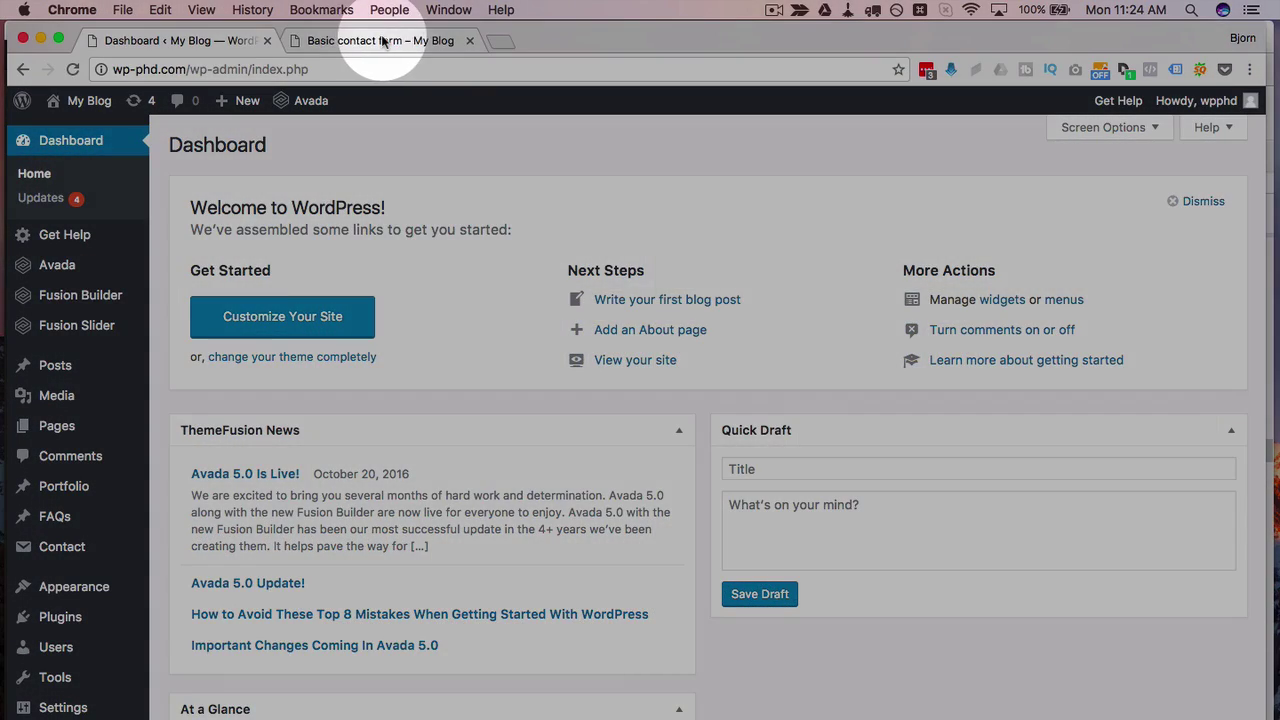
- Examine the field labels and empty input fields on the published basic contact form page
{"action": "left_click", "coordinate": [383, 42]}
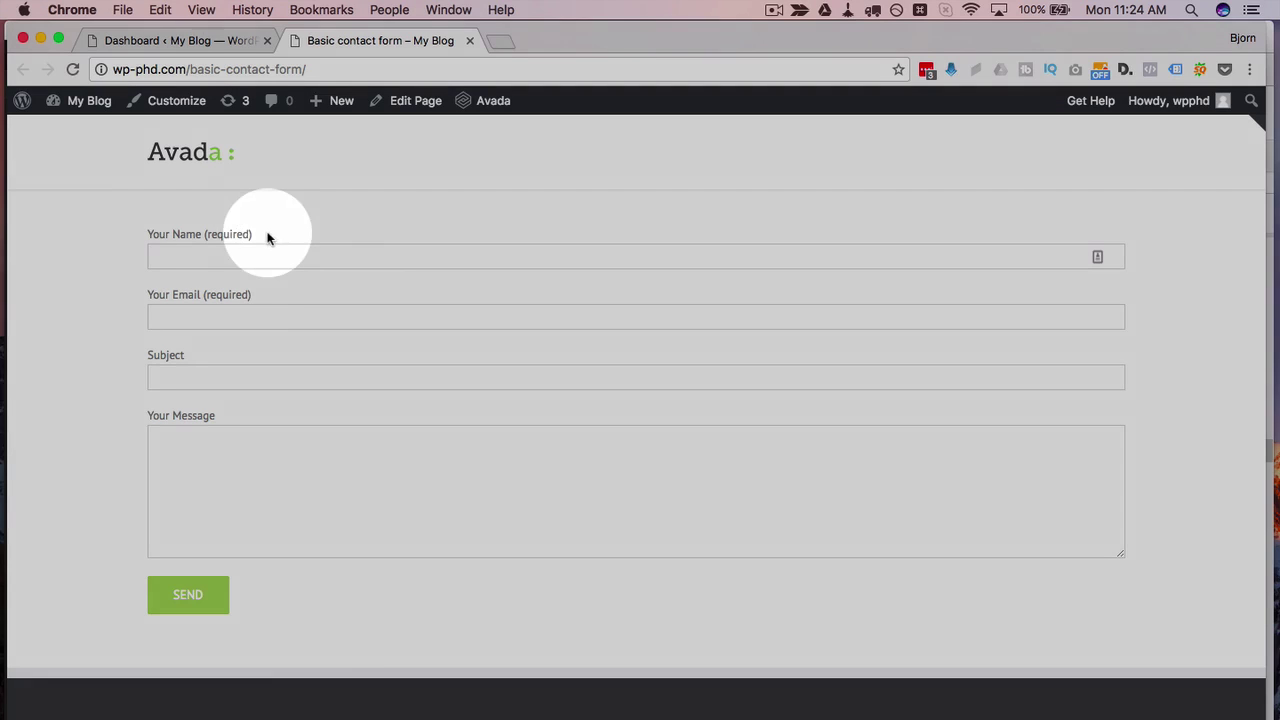
{"action": "left_click_drag", "start_coordinate": [264, 236], "coordinate": [148, 234]}
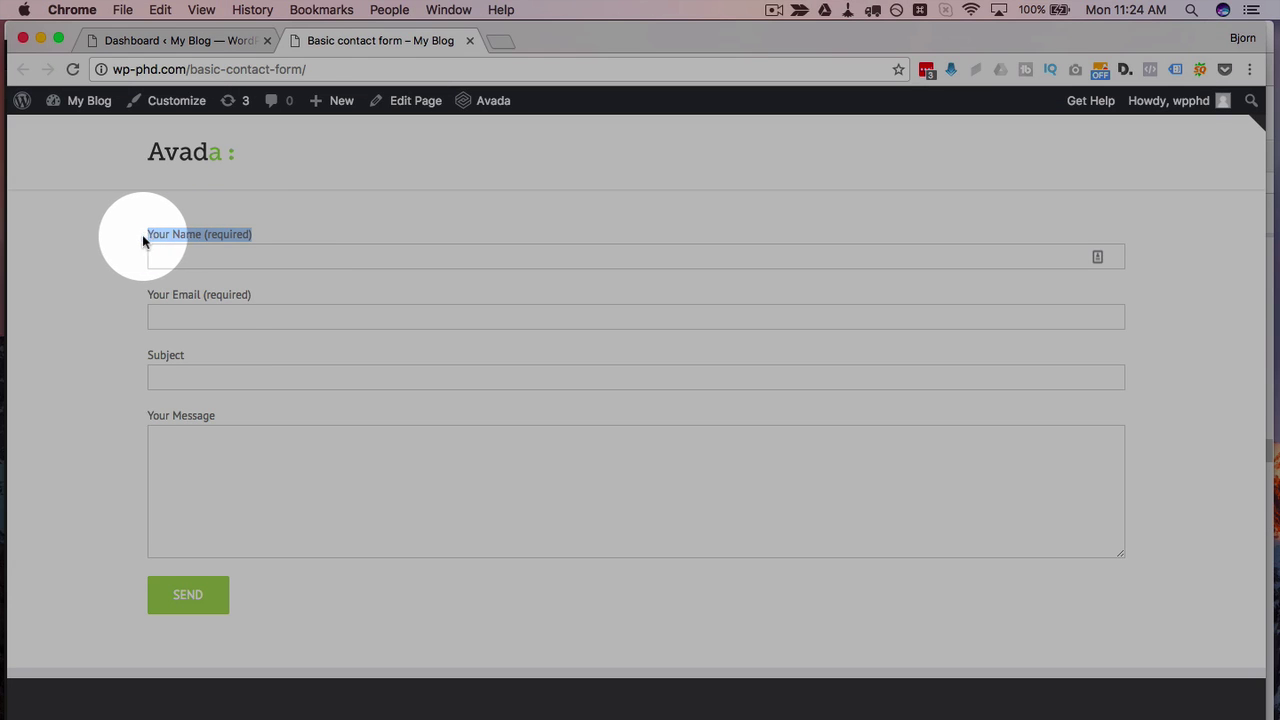
{"action": "left_click", "coordinate": [170, 234]}
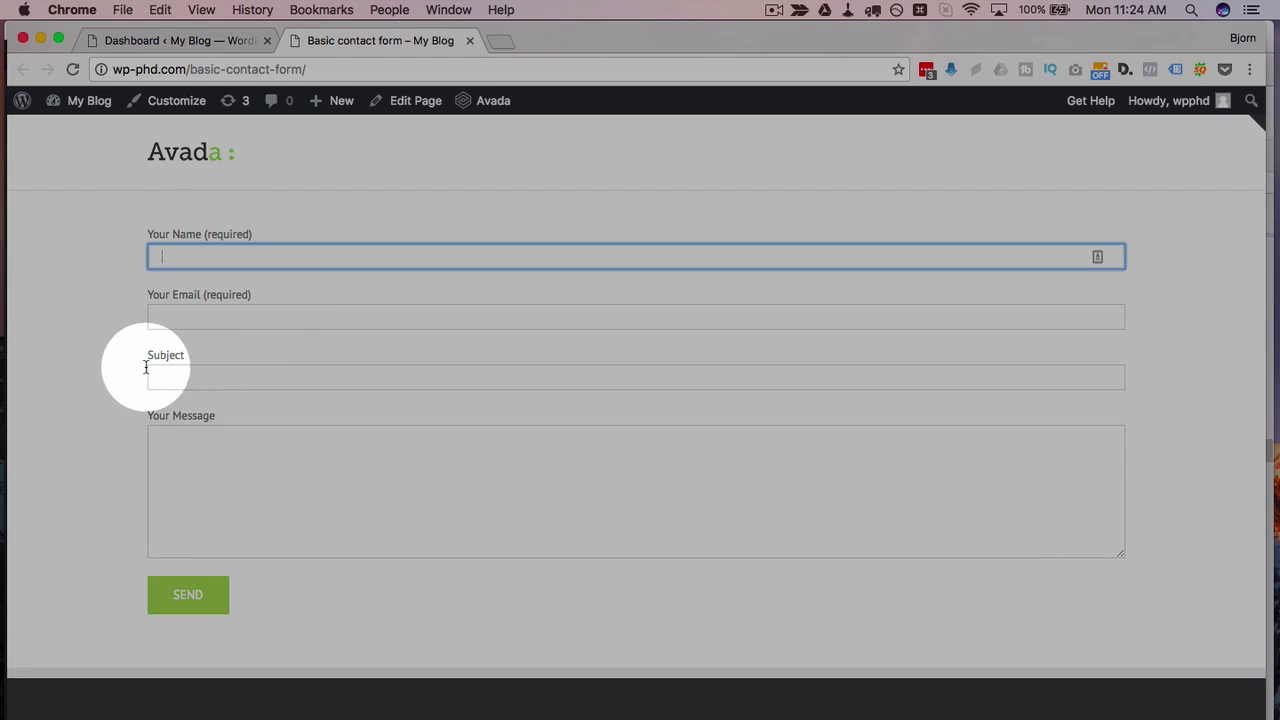
{"action": "left_click_drag", "start_coordinate": [147, 415], "coordinate": [219, 417]}
{"action": "left_click", "coordinate": [219, 417]}
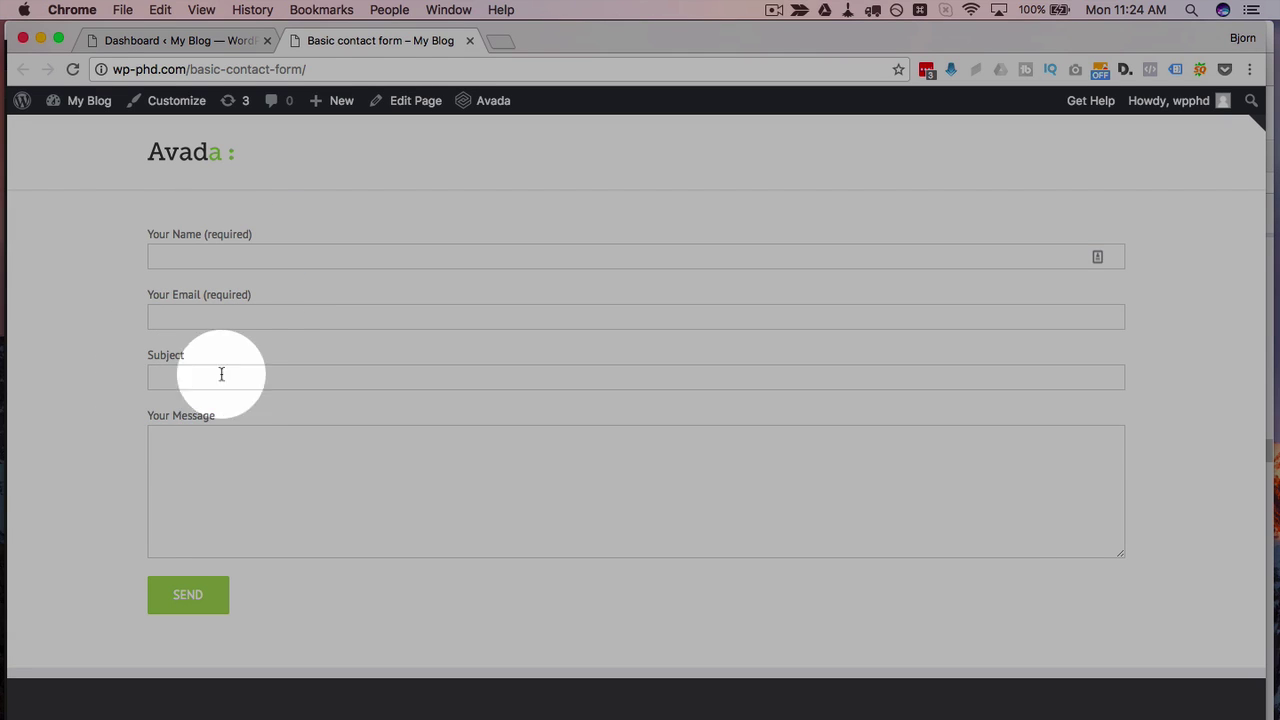
{"action": "left_click", "coordinate": [247, 255]}
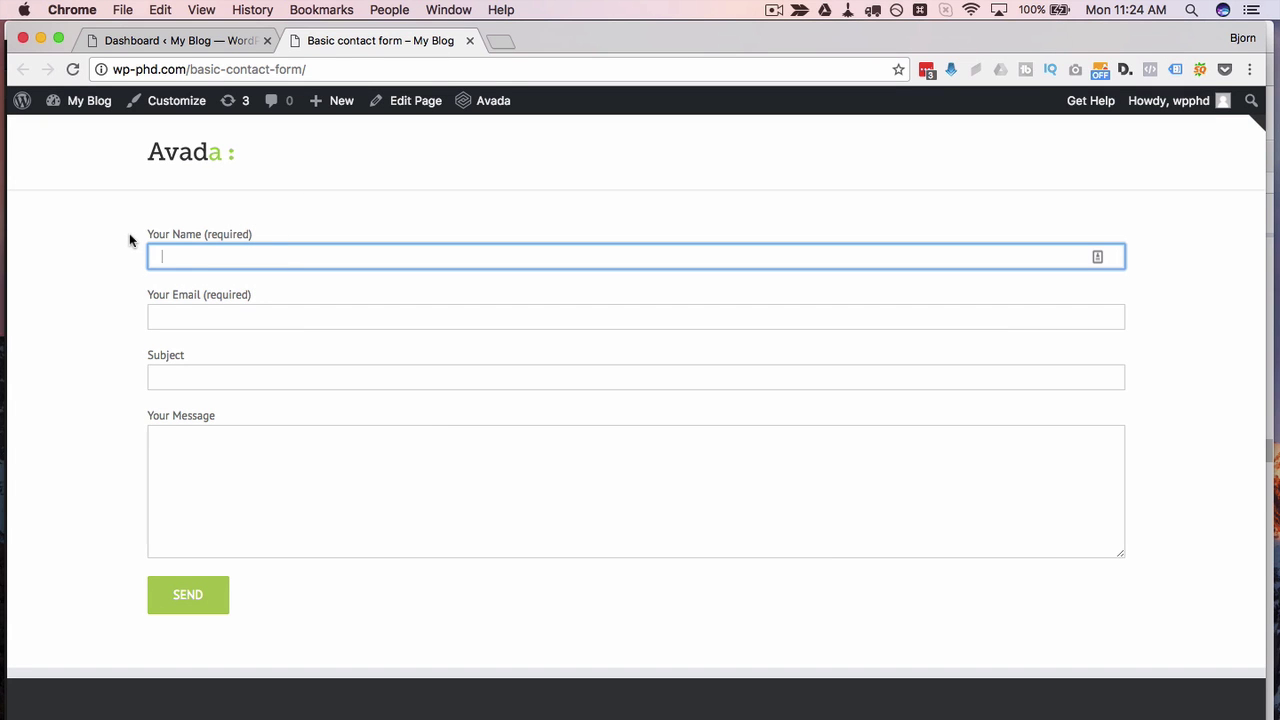
{"action": "left_click", "coordinate": [214, 288]}
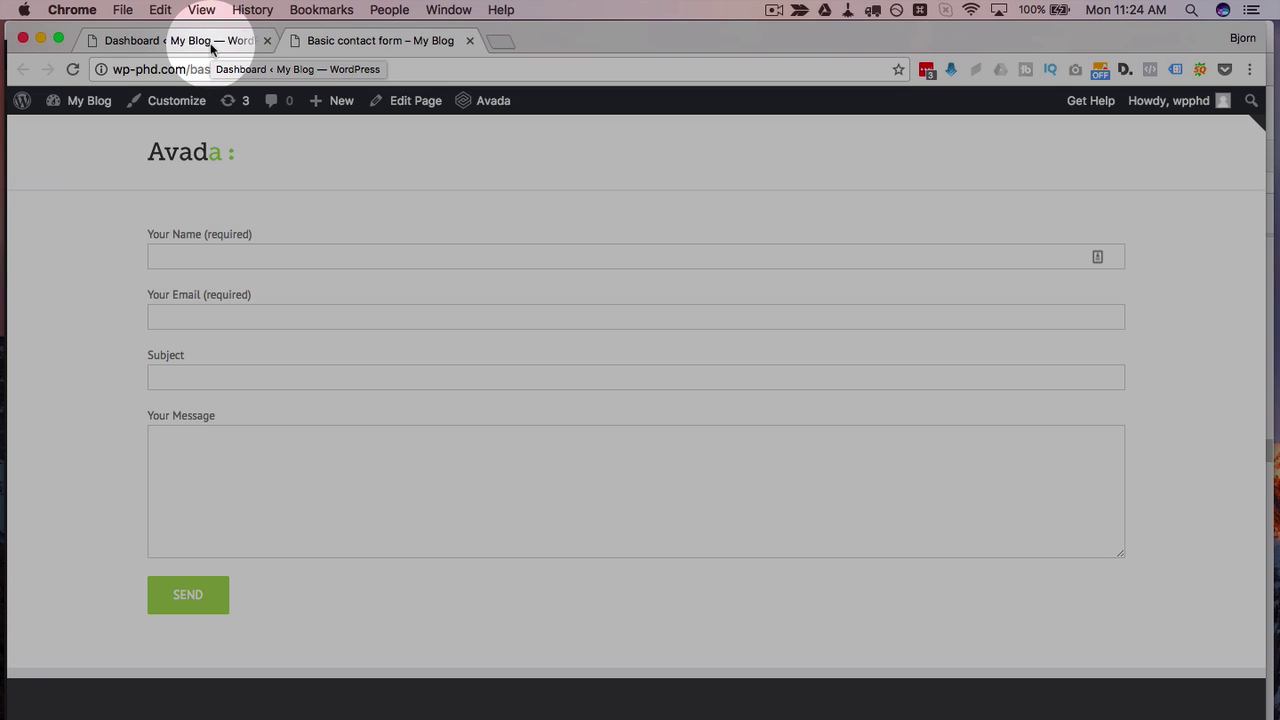
- Open "Basic contact form" for editing from the WordPress site's list of contact forms
{"action": "left_click", "coordinate": [223, 41]}
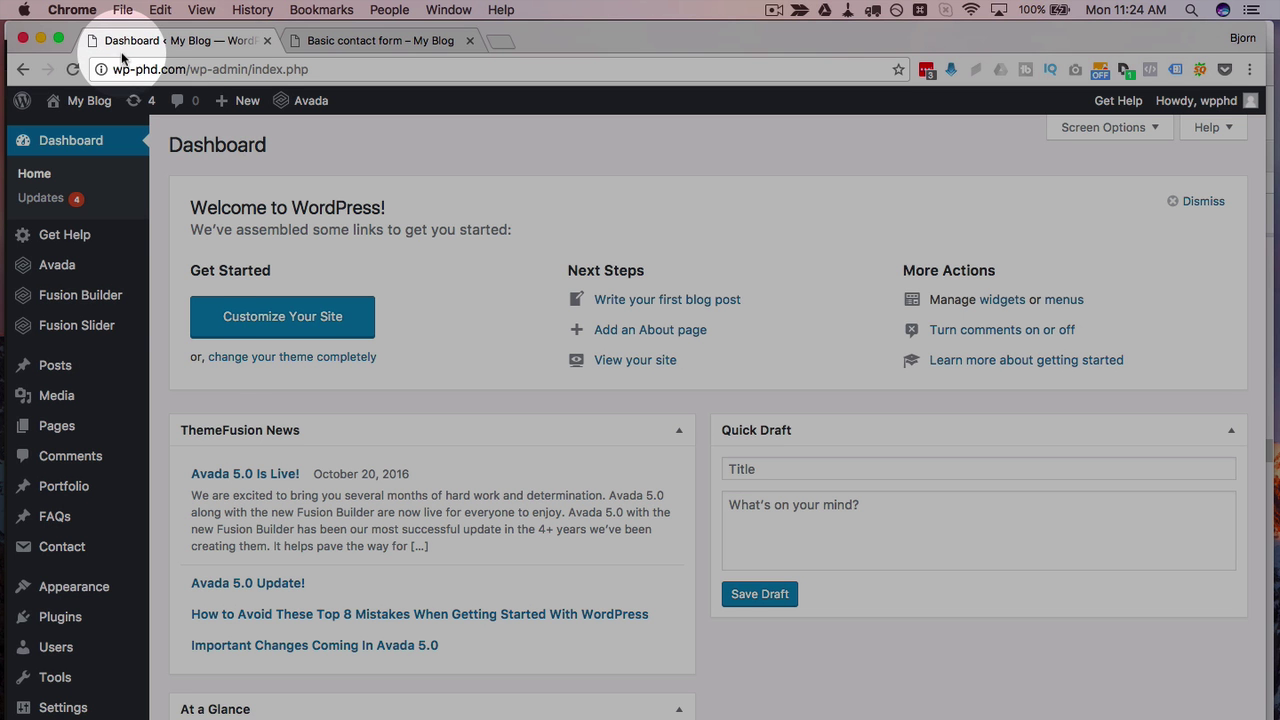
{"action": "mouse_move", "coordinate": [63, 553]}
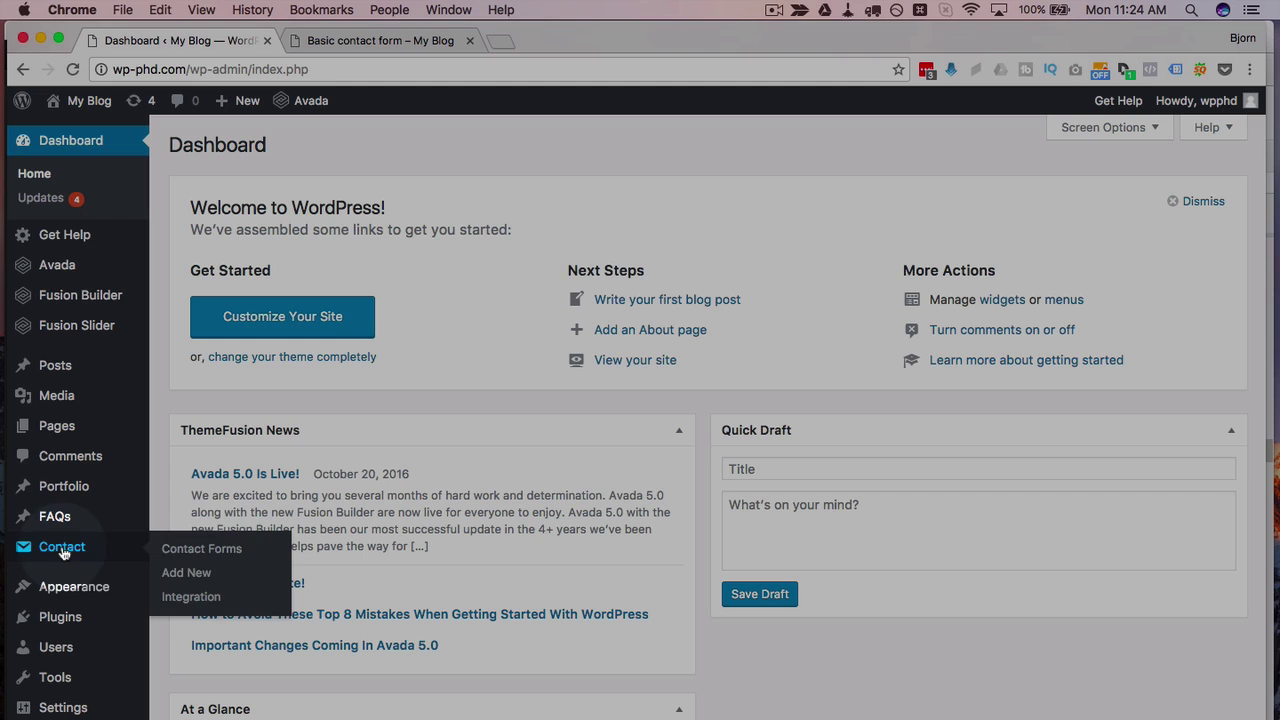
{"action": "left_click", "coordinate": [205, 549]}
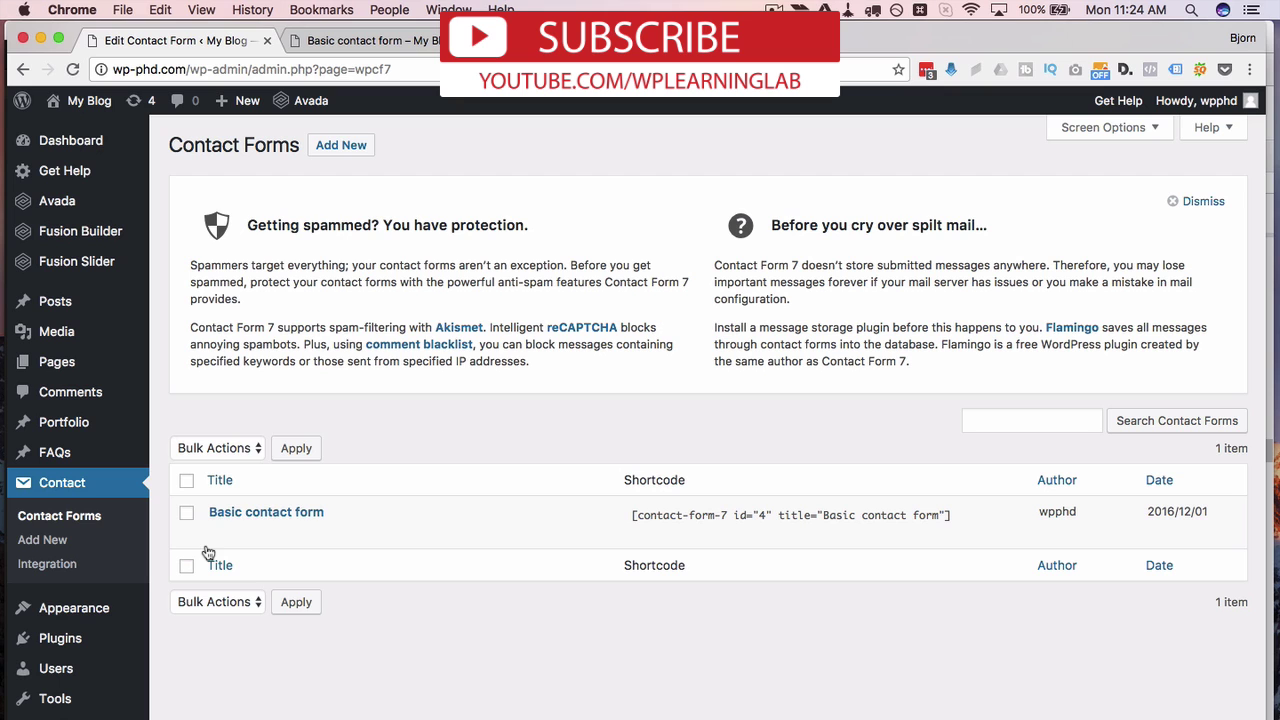
{"action": "mouse_move", "coordinate": [213, 537]}
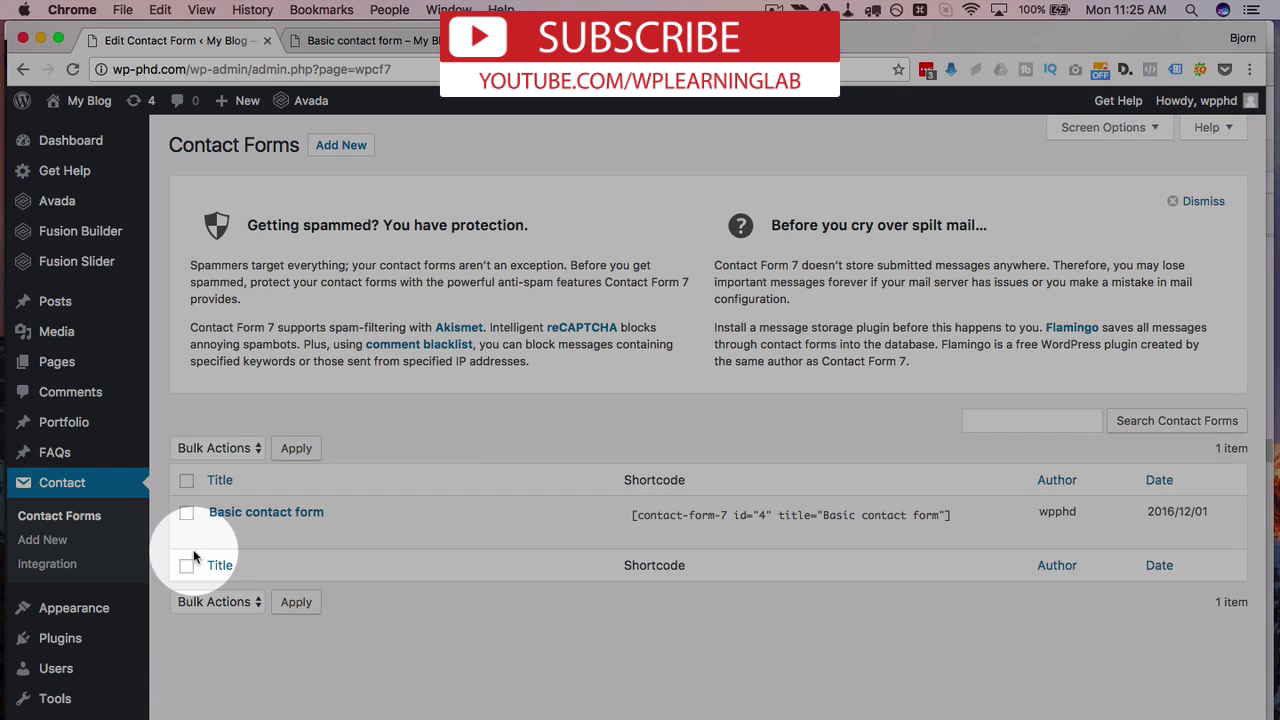
{"action": "left_click", "coordinate": [219, 534]}
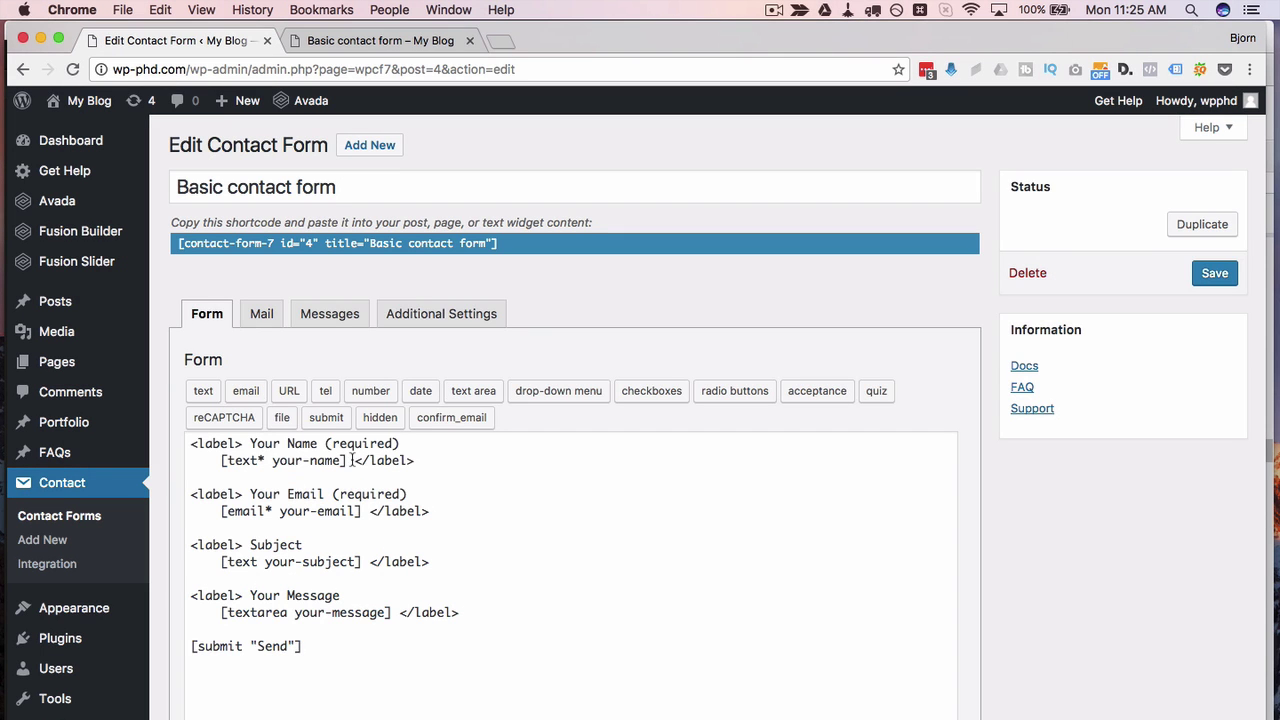
- Add placeholder "Your name (required)" by hand inside the your-name text tag of the form template
{"action": "left_click", "coordinate": [349, 460]}
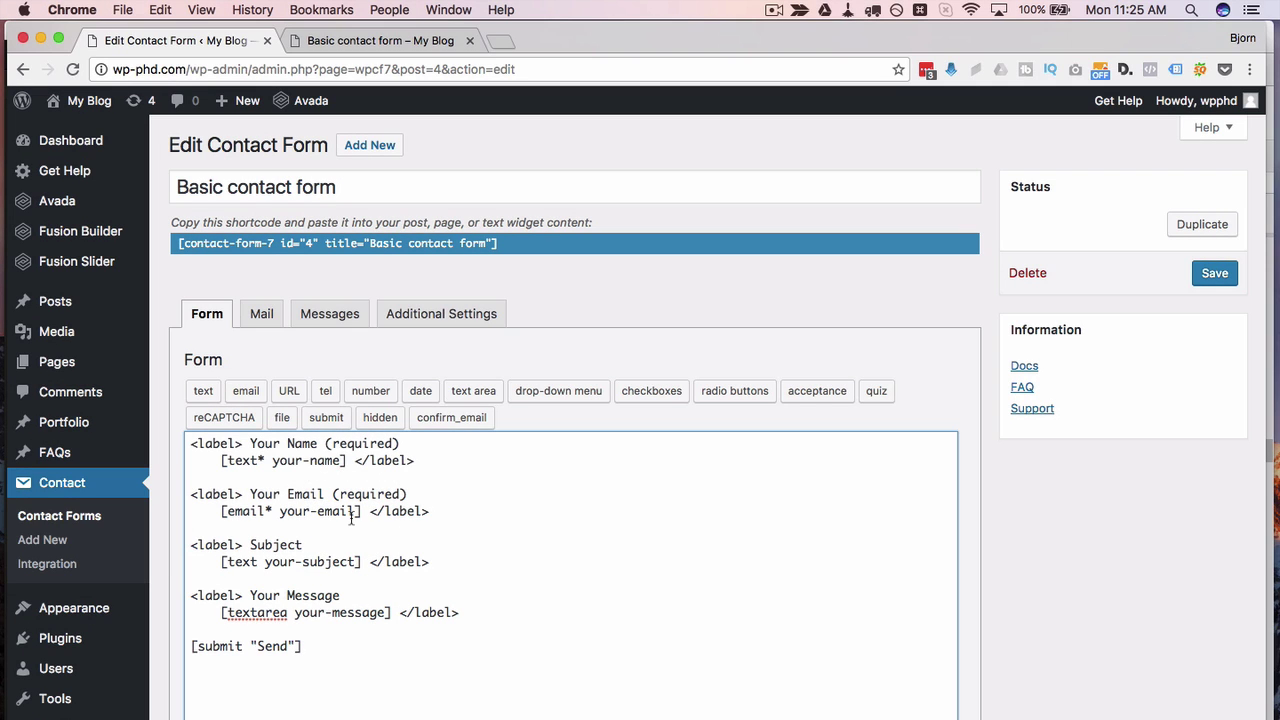
{"action": "type", "text": "plac"}
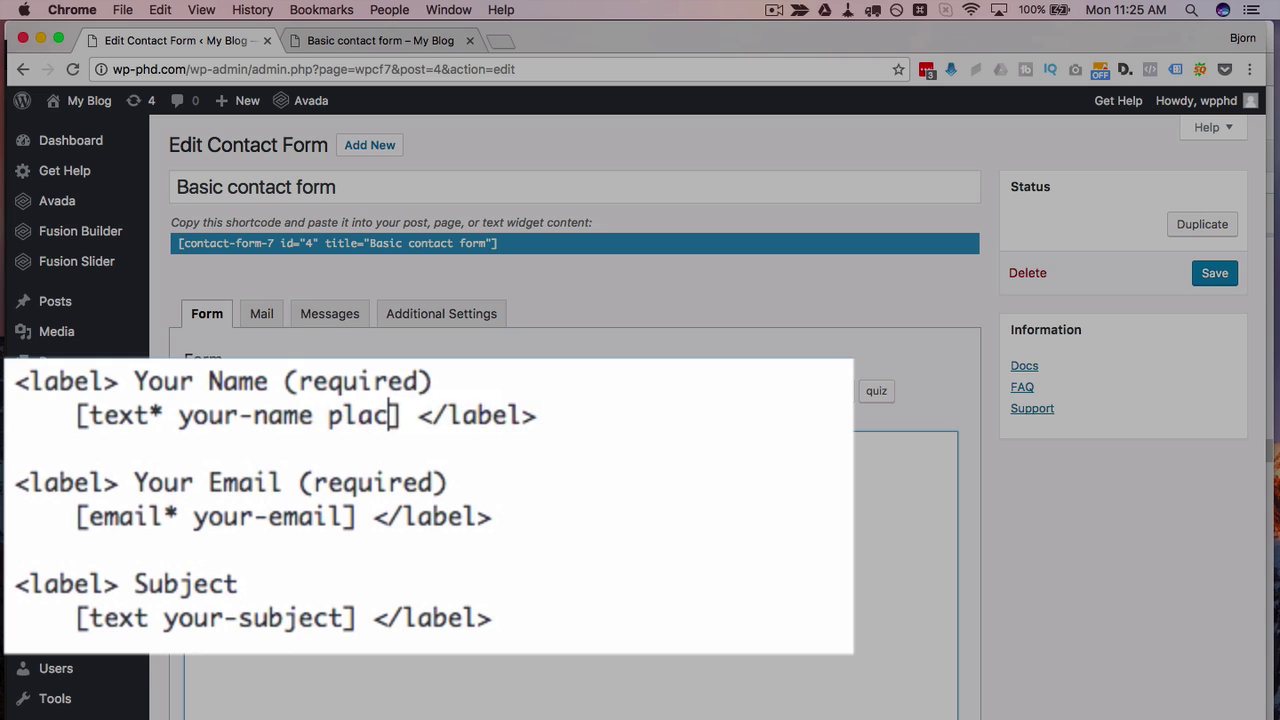
{"action": "type", "text": "eholder \""}
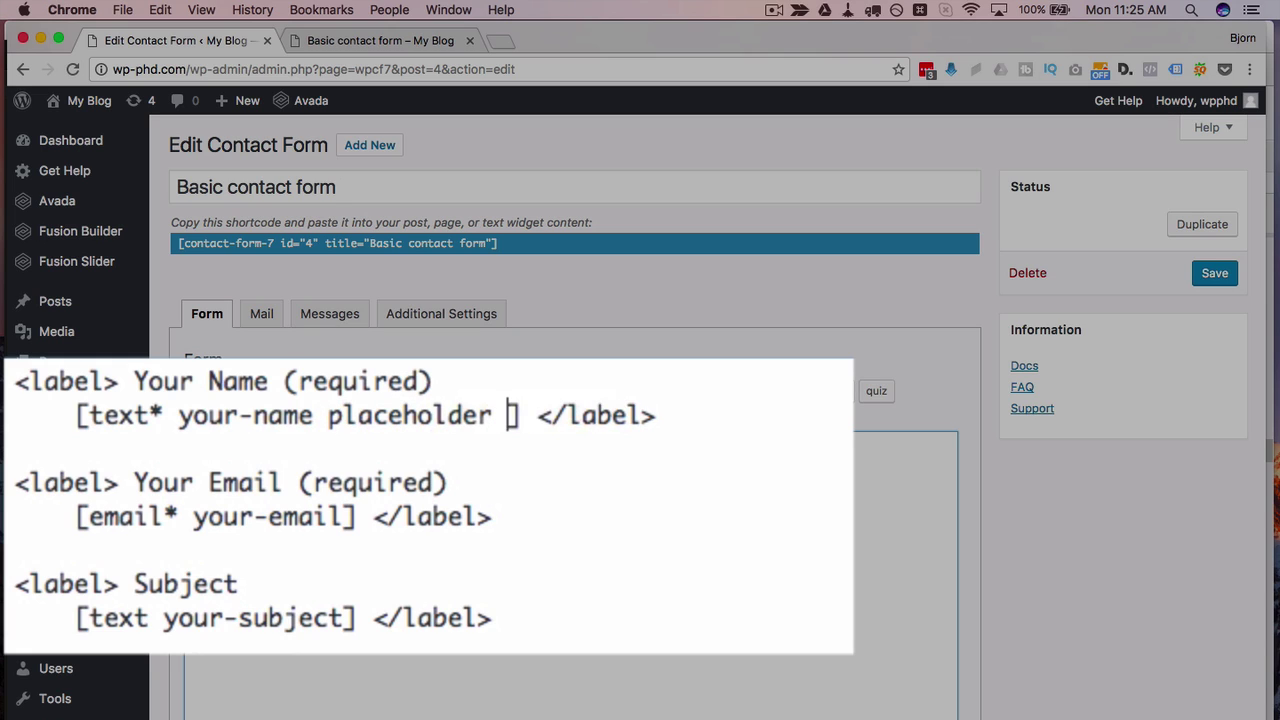
{"action": "type", "text": "\""}
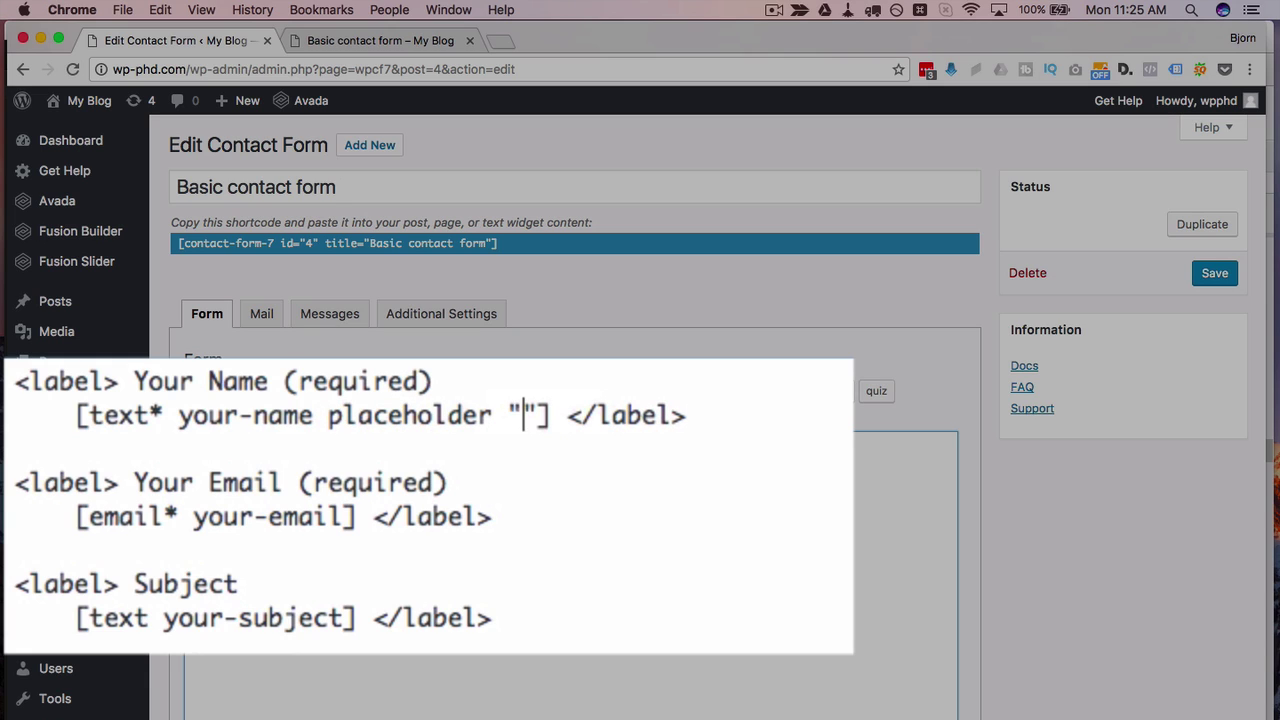
{"action": "type", "text": "Your nam"}
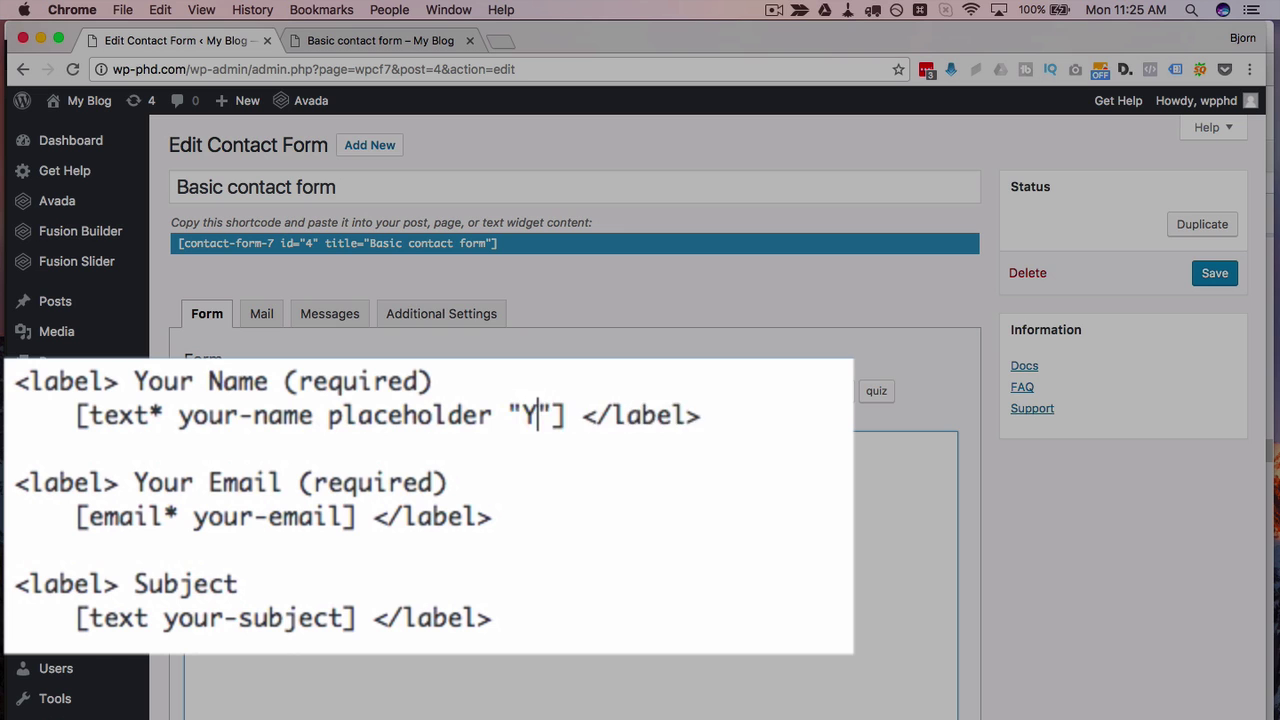
{"action": "type", "text": "e (required)"}
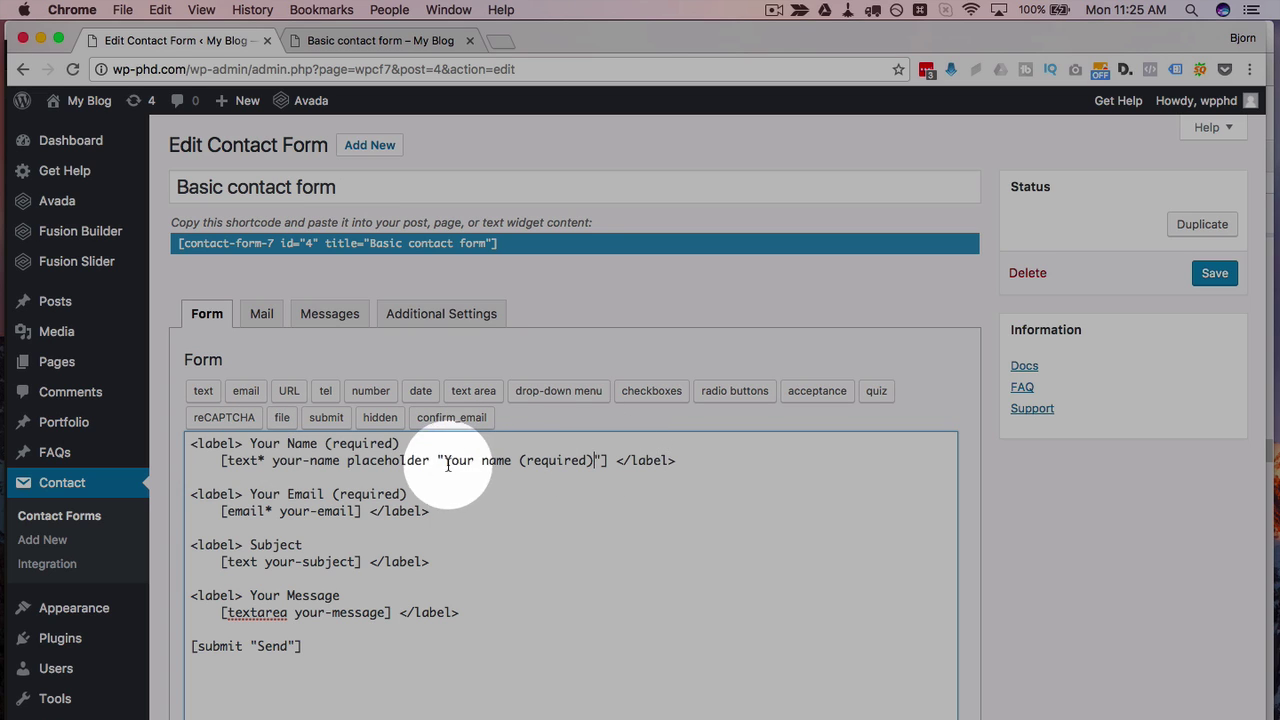
{"action": "left_click", "coordinate": [596, 460]}
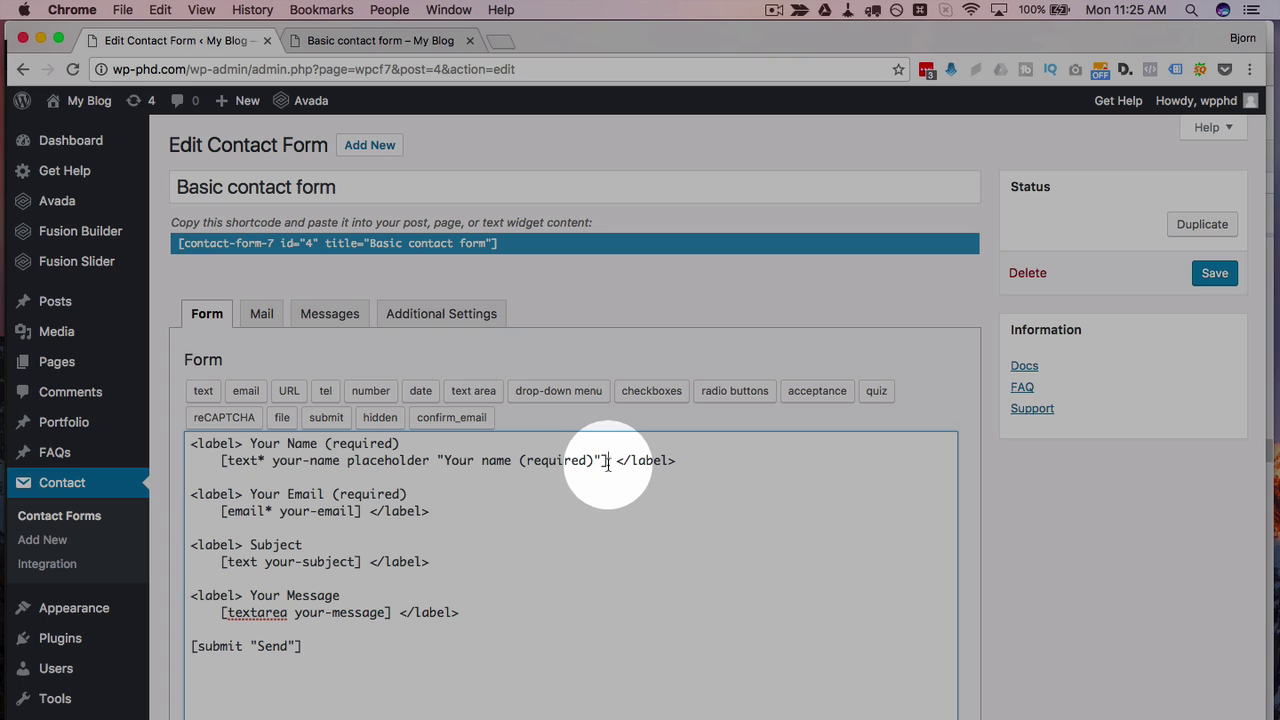
- Delete the your-name tag from the template and set up a generated required text field named your-name in its place
{"action": "left_click_drag", "start_coordinate": [608, 460], "coordinate": [221, 460]}
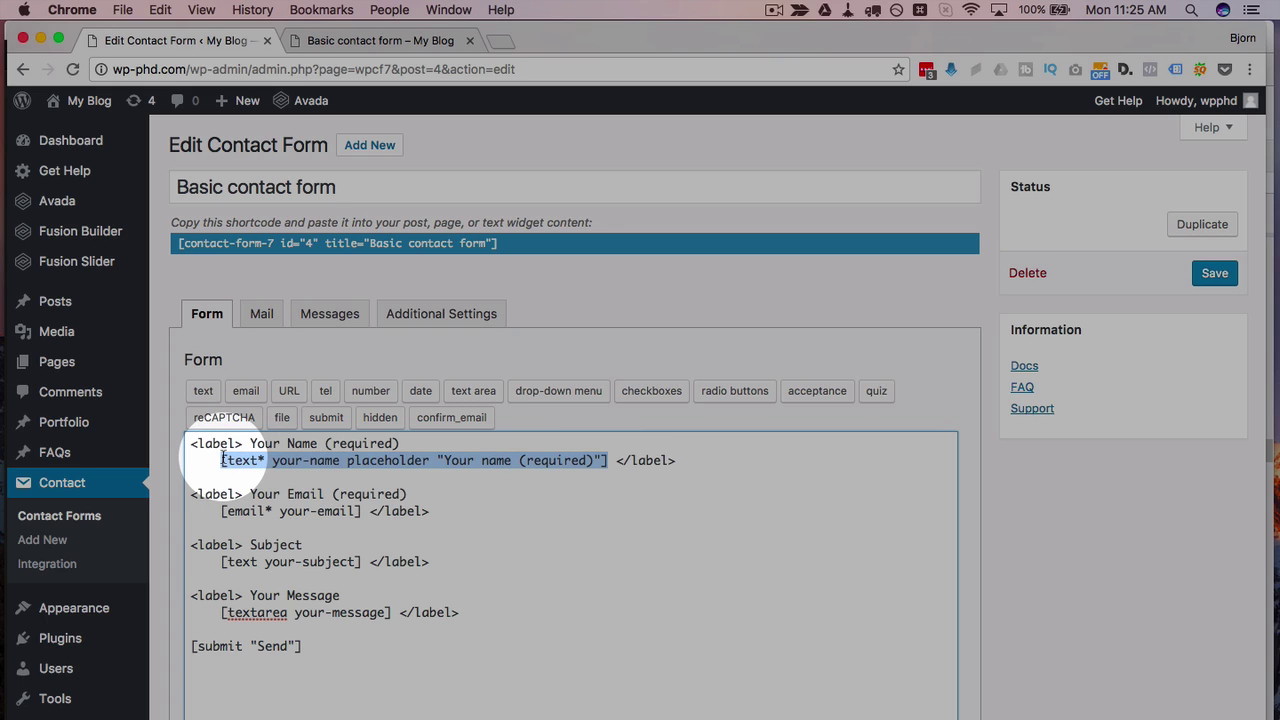
{"action": "key", "text": "BackSpace"}
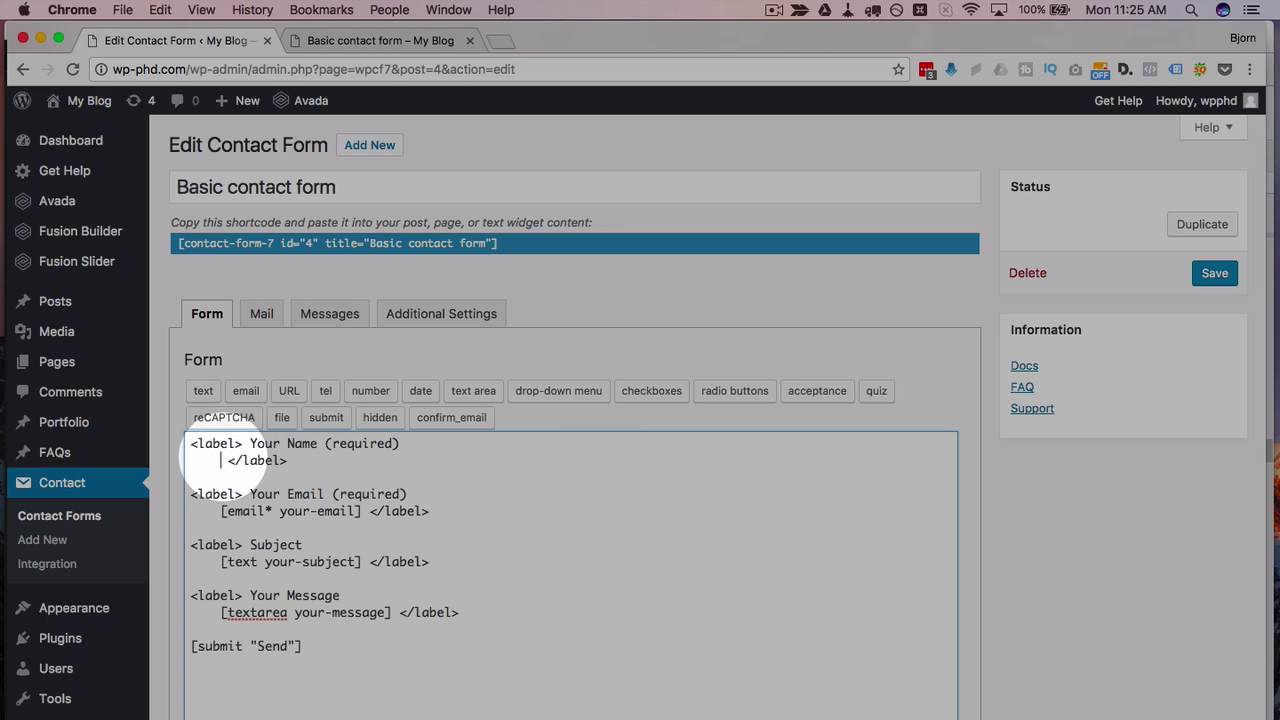
{"action": "left_click", "coordinate": [204, 392]}
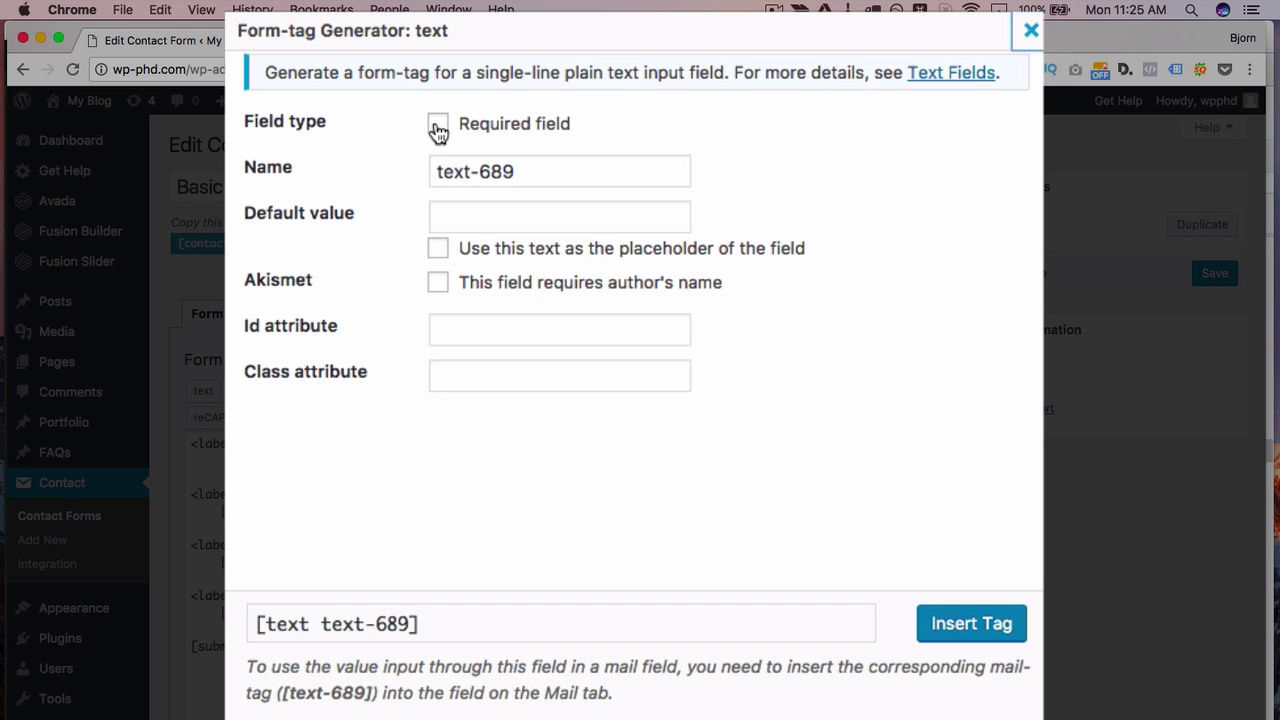
{"action": "left_click", "coordinate": [487, 259]}
{"action": "left_click", "coordinate": [568, 290]}
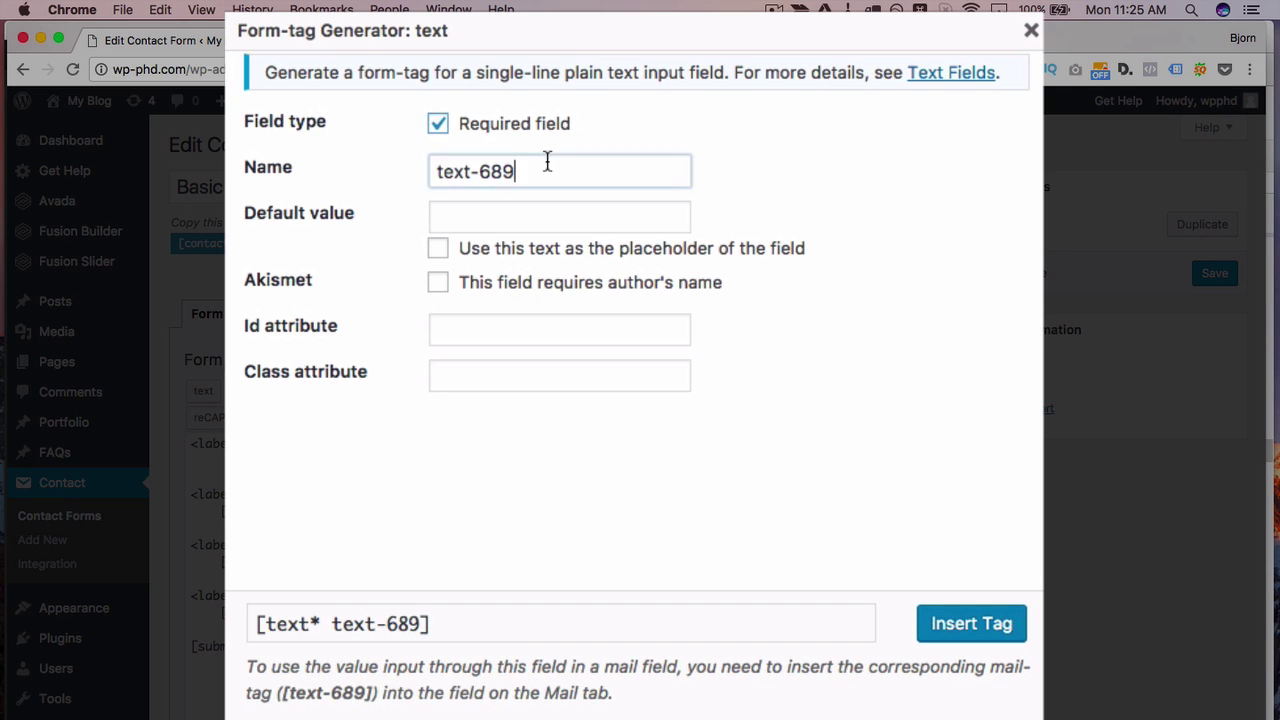
{"action": "left_click_drag", "start_coordinate": [547, 163], "coordinate": [432, 163]}
{"action": "type", "text": "your-name"}
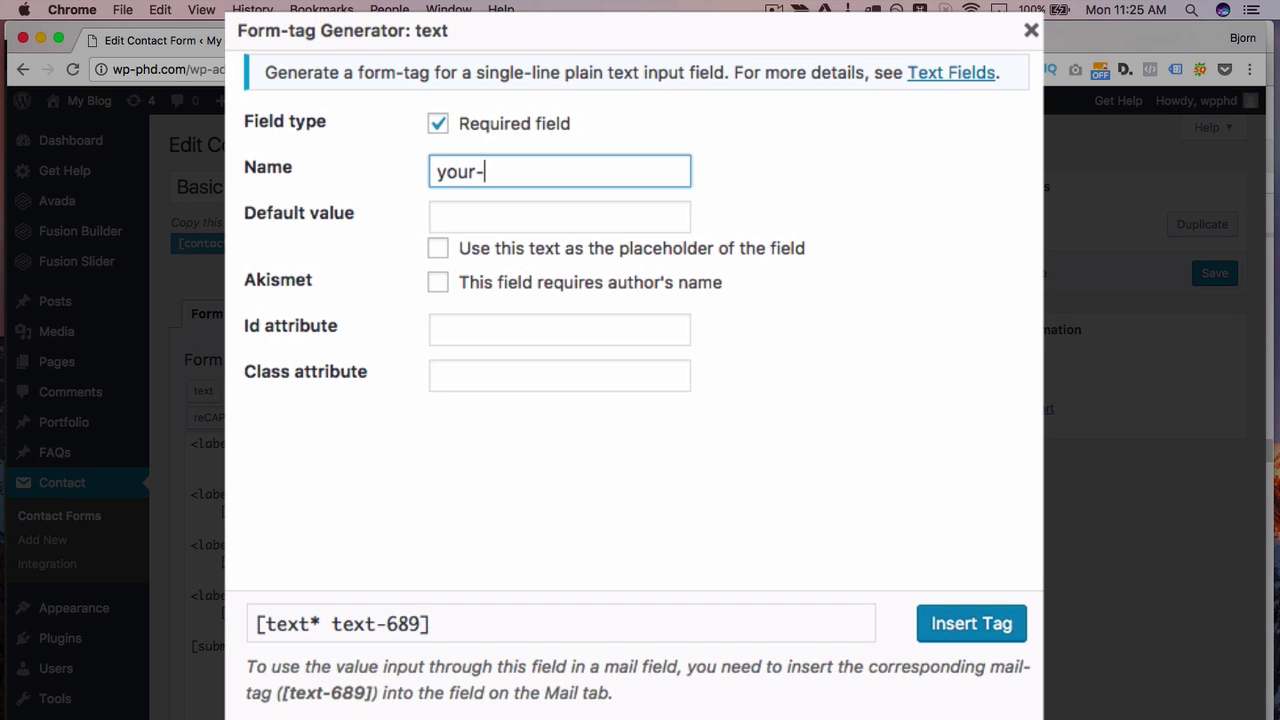
- Set the default value to "Your name (required)", use it as the field's placeholder, and insert the generated tag
{"action": "left_click", "coordinate": [506, 218]}
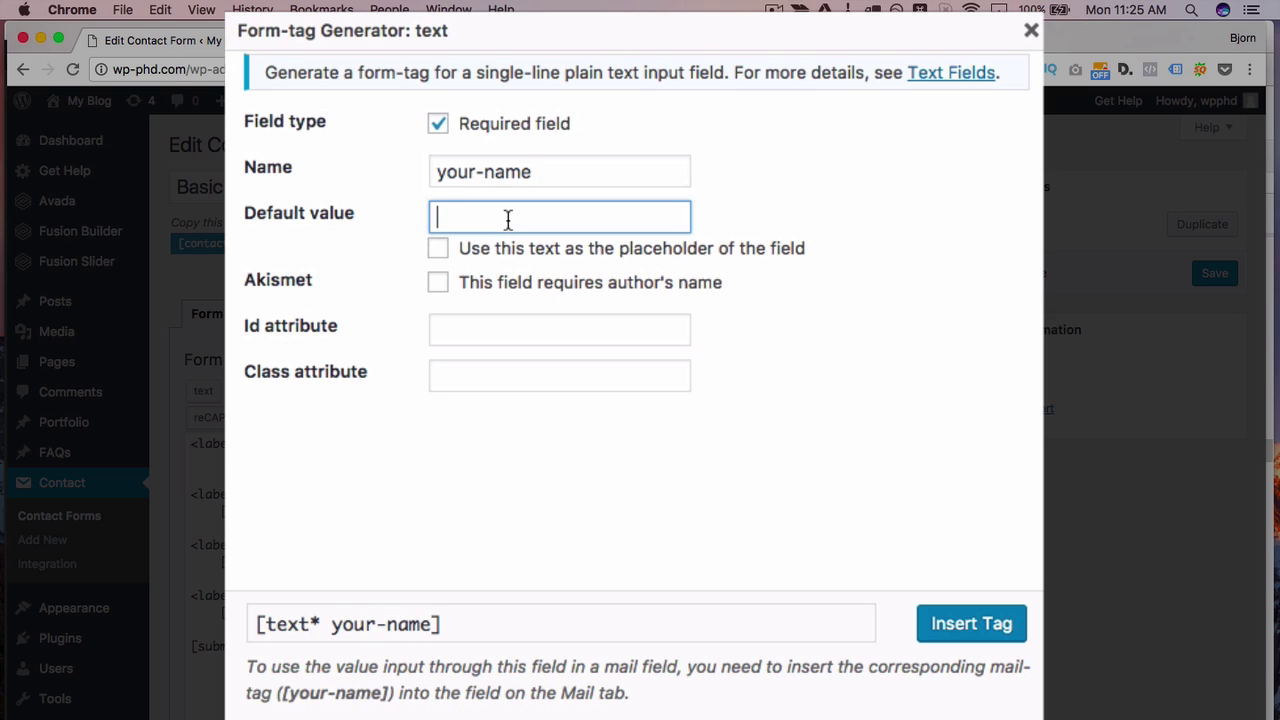
{"action": "left_click", "coordinate": [440, 250]}
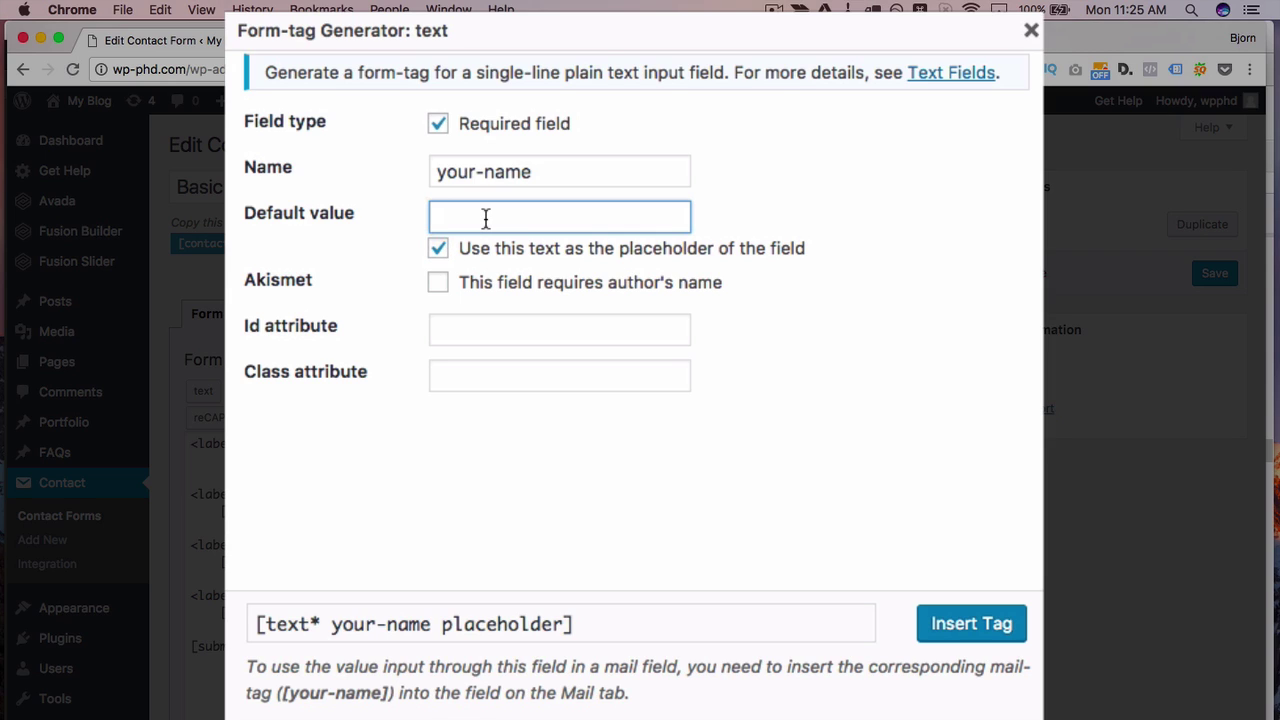
{"action": "type", "text": "Your a"}
{"action": "key", "text": "BackSpace"}
{"action": "type", "text": "name "}
{"action": "type", "text": "(required"}
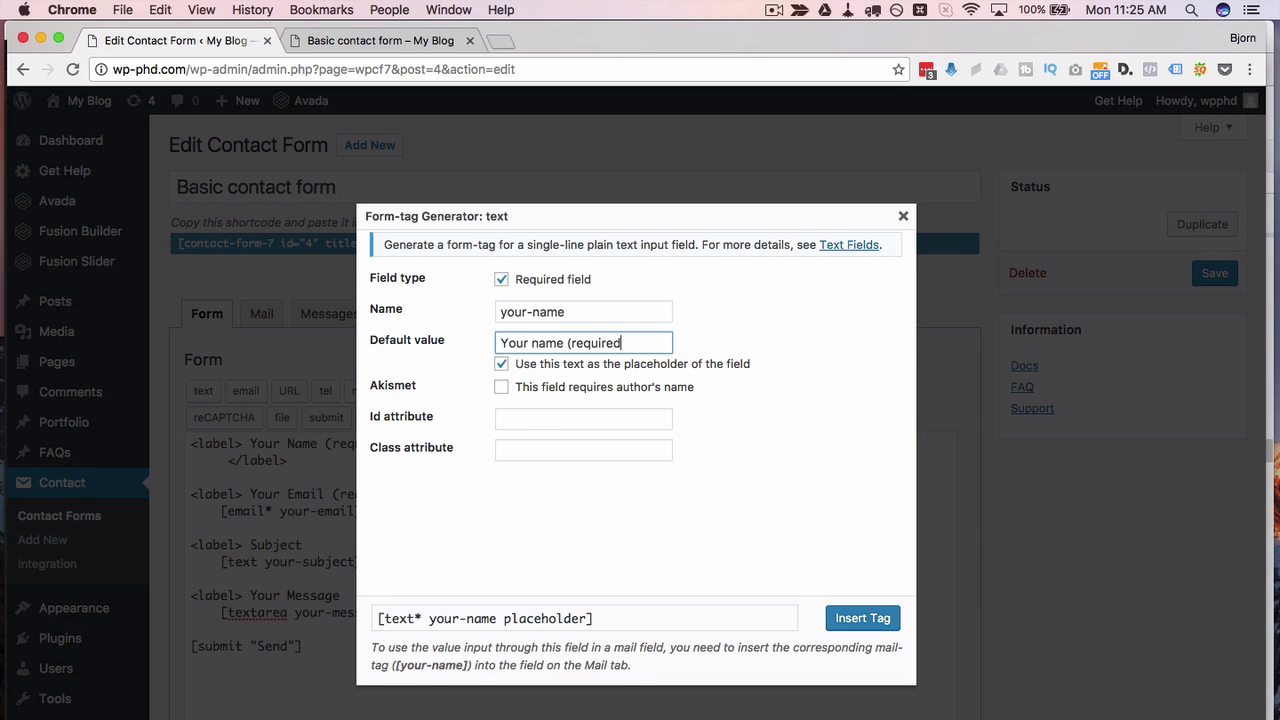
{"action": "key", "text": "Tab"}
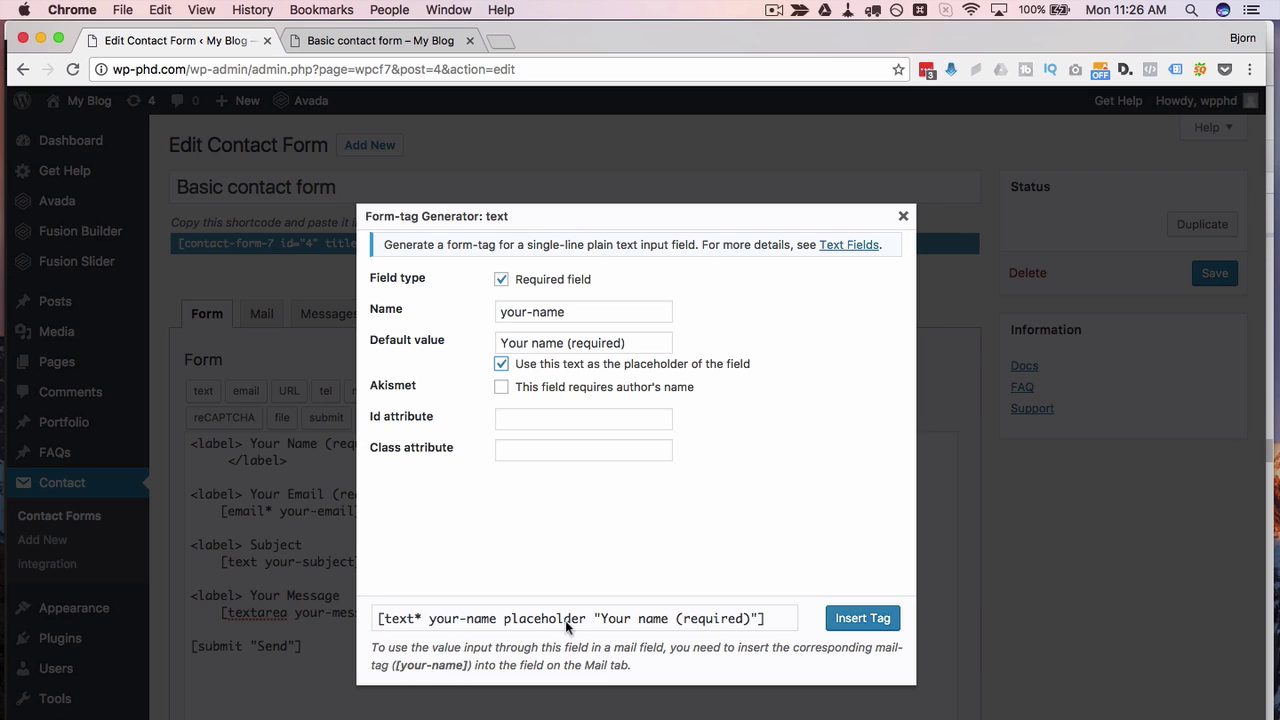
{"action": "left_click", "coordinate": [868, 625]}
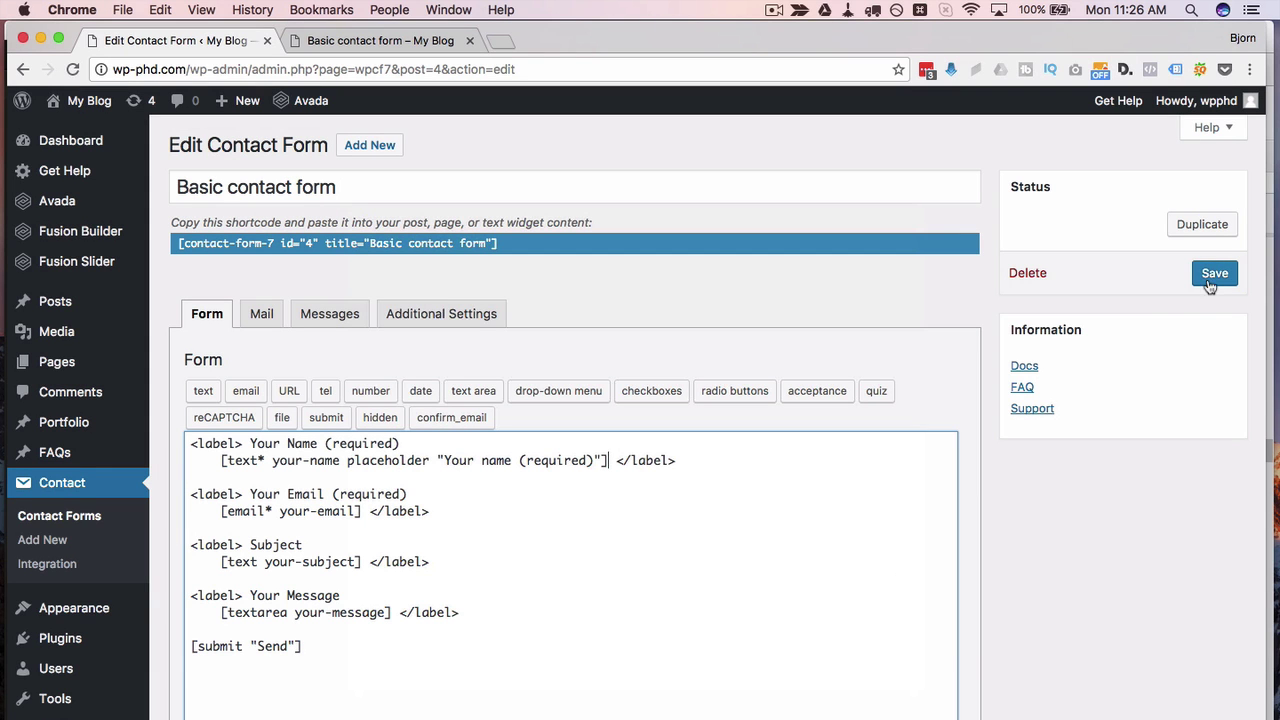
- Save the contact form with the new name placeholder and reload the published form page
{"action": "left_click", "coordinate": [1213, 278]}
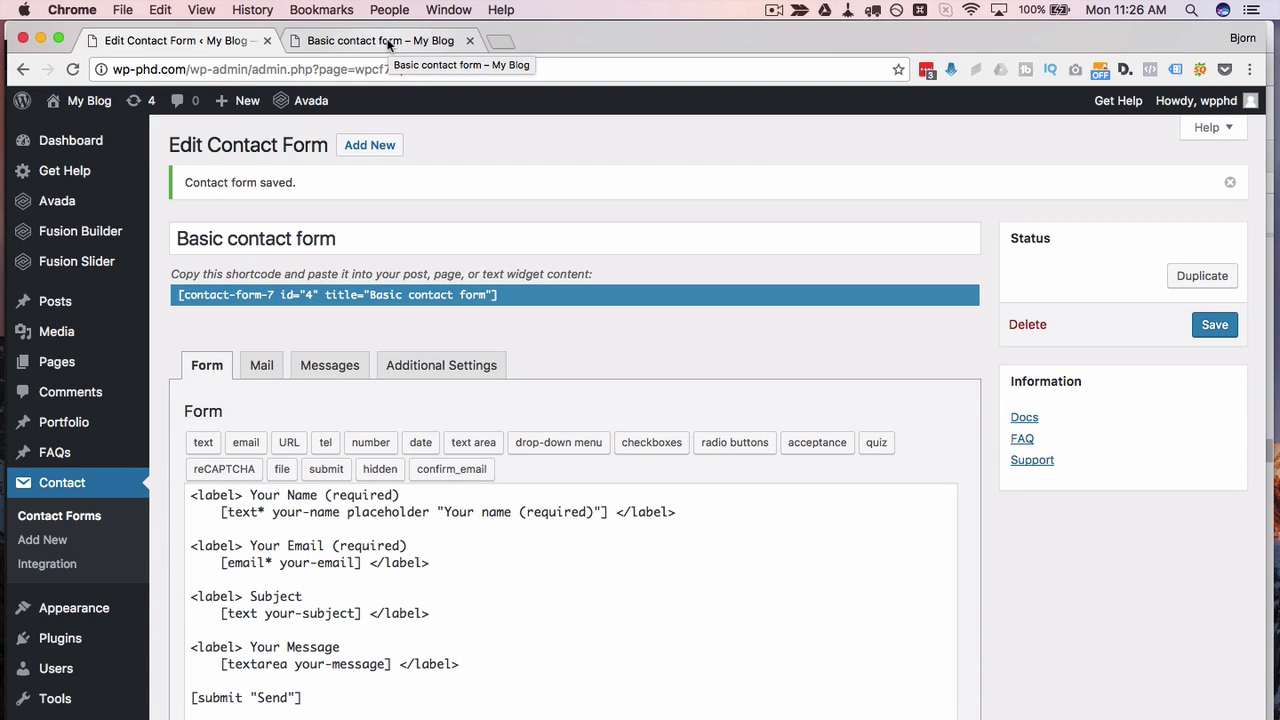
{"action": "left_click", "coordinate": [388, 43]}
{"action": "left_click", "coordinate": [73, 69]}
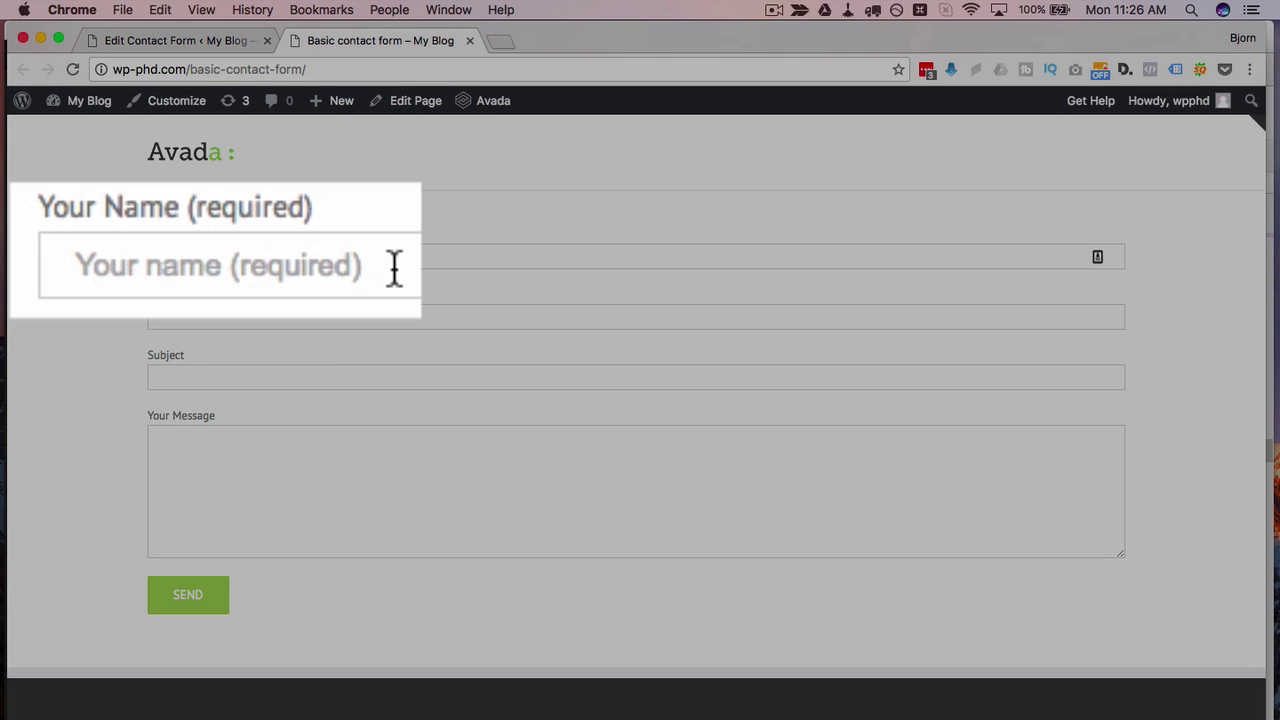
- Test the placeholder on the published form by entering a first name in the name field and clearing it again
{"action": "left_click", "coordinate": [394, 268]}
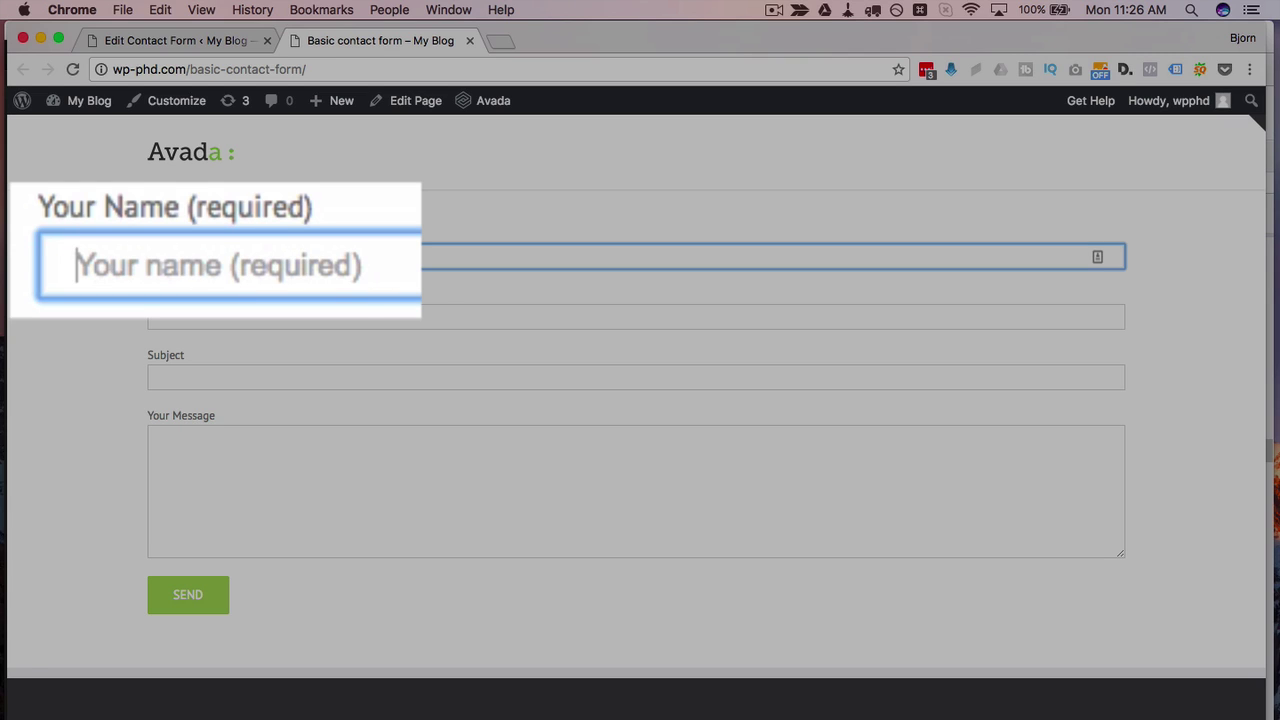
{"action": "type", "text": "e"}
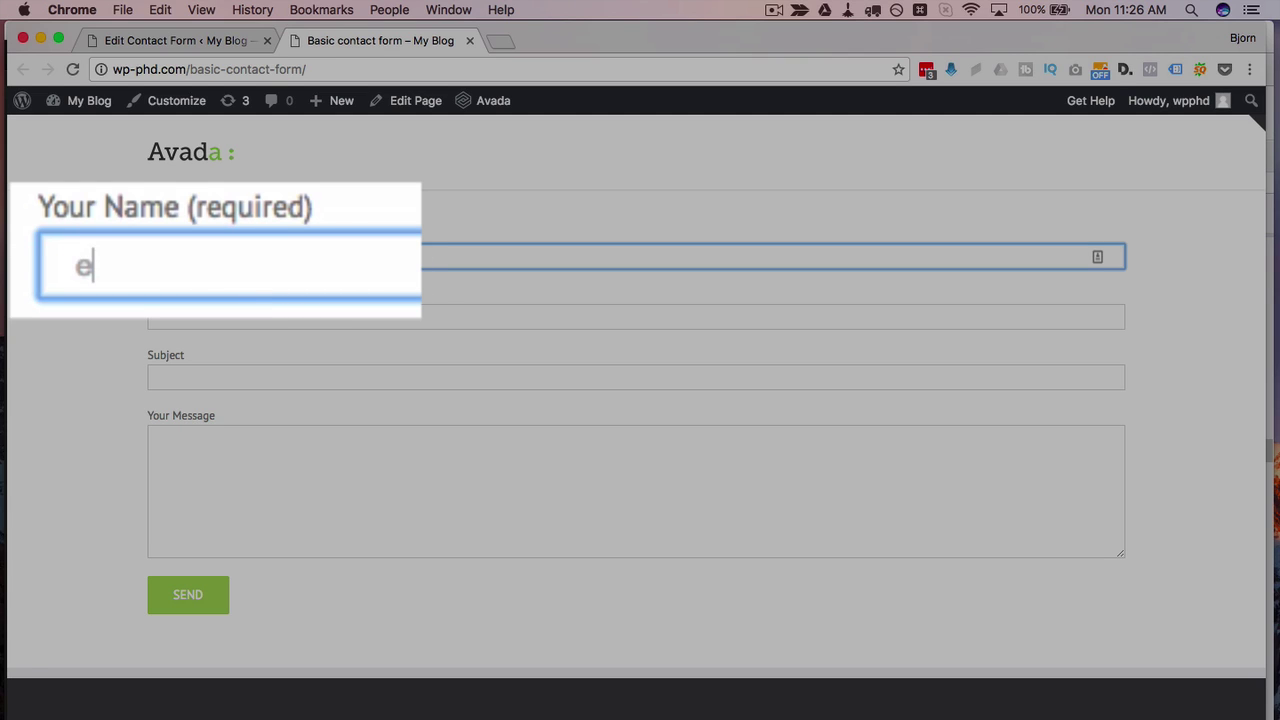
{"action": "key", "text": "BackSpace"}
{"action": "type", "text": "Bjorn"}
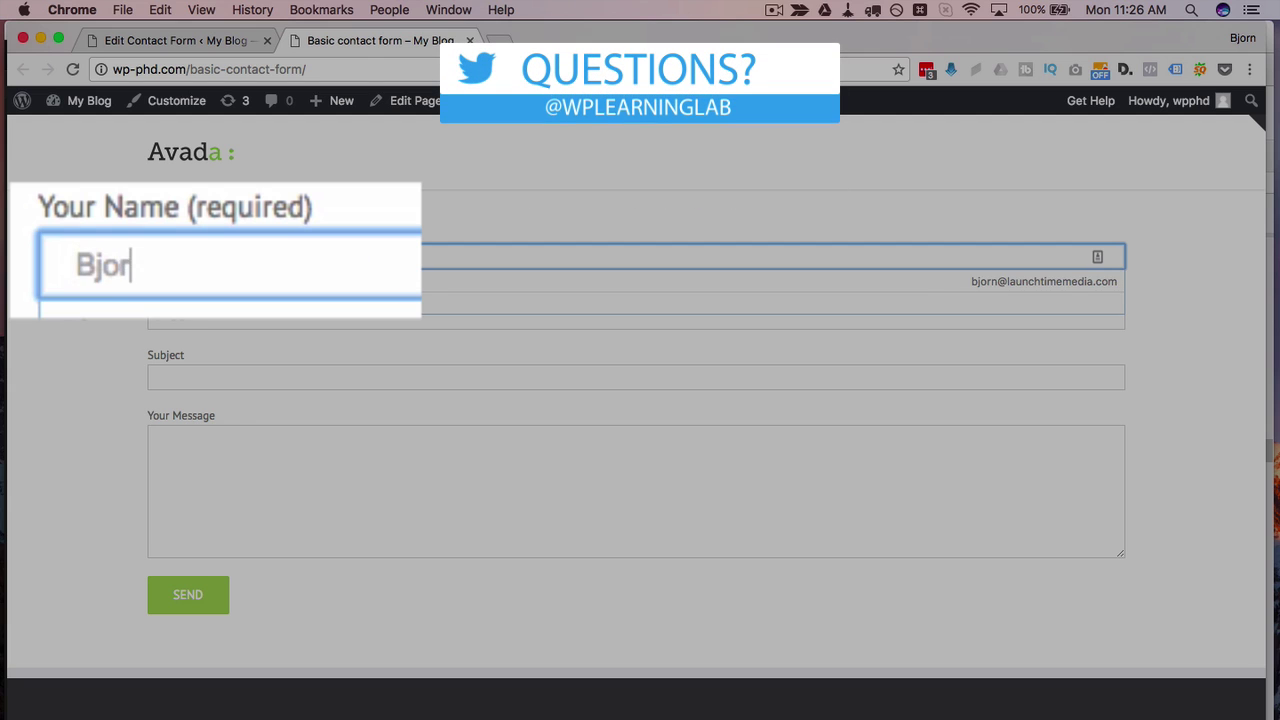
{"action": "left_click", "coordinate": [151, 269]}
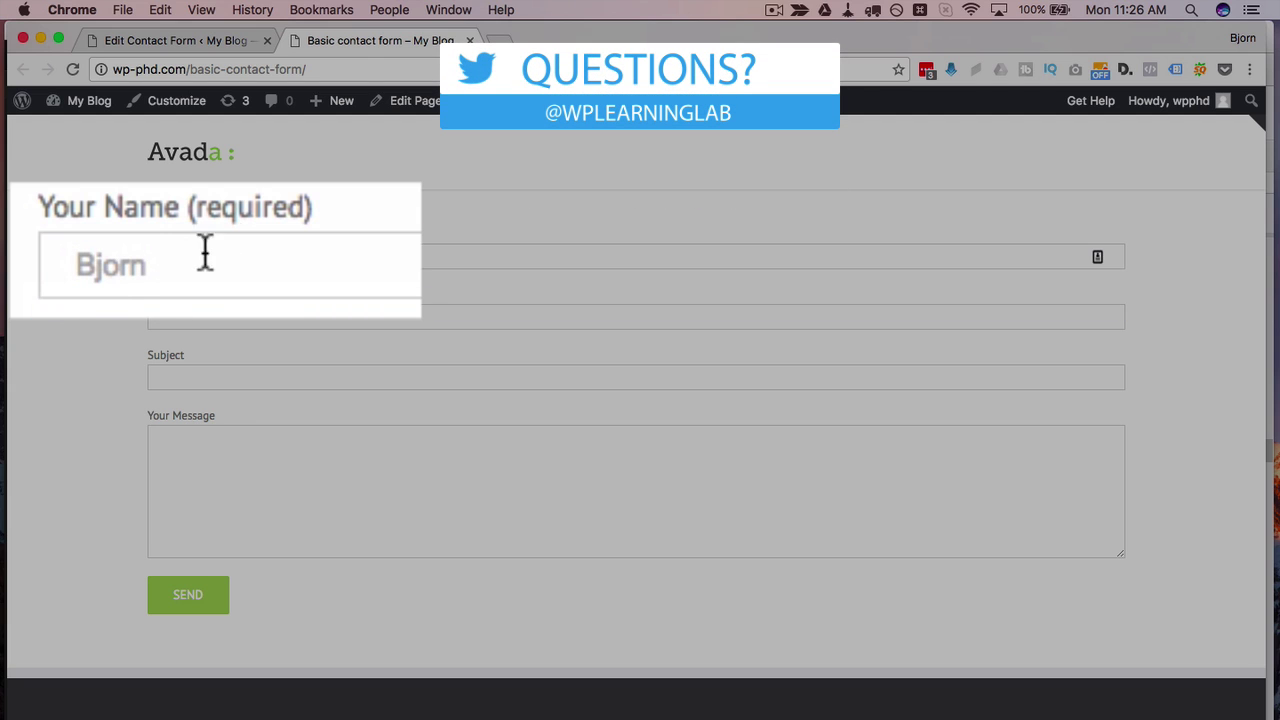
{"action": "left_click", "coordinate": [134, 257]}
{"action": "double_click", "coordinate": [123, 263]}
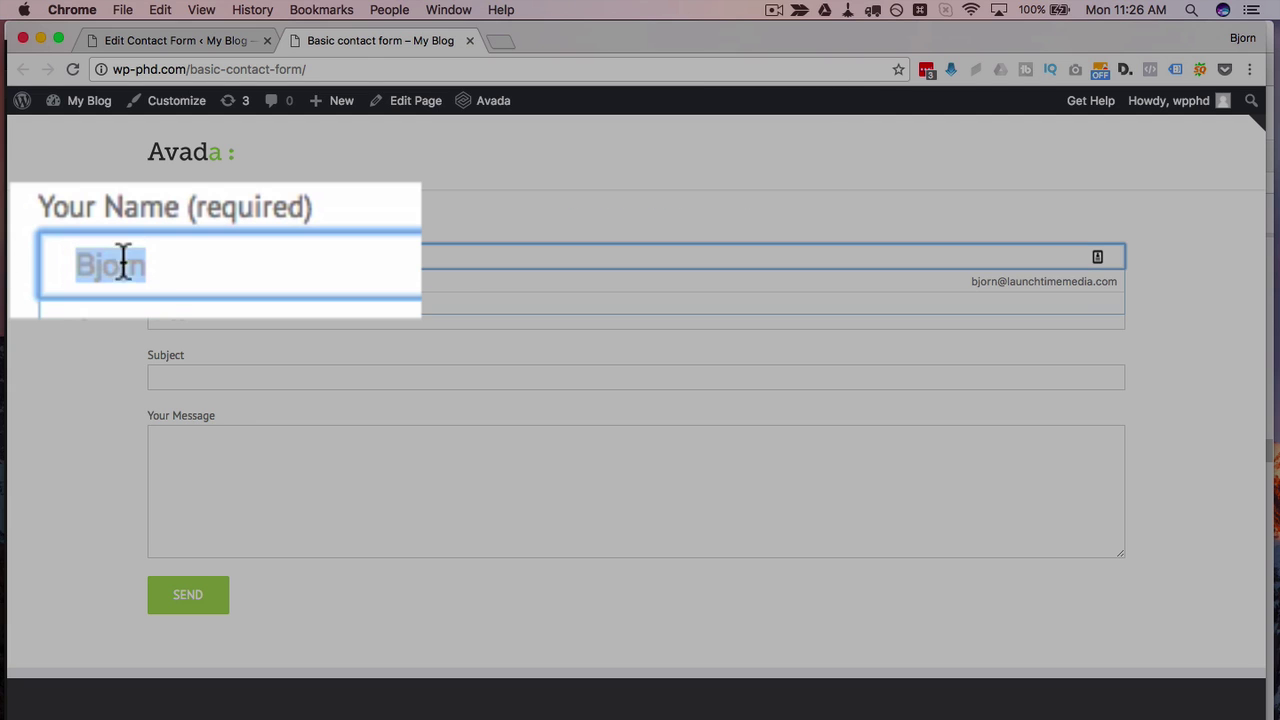
{"action": "key", "text": "BackSpace"}
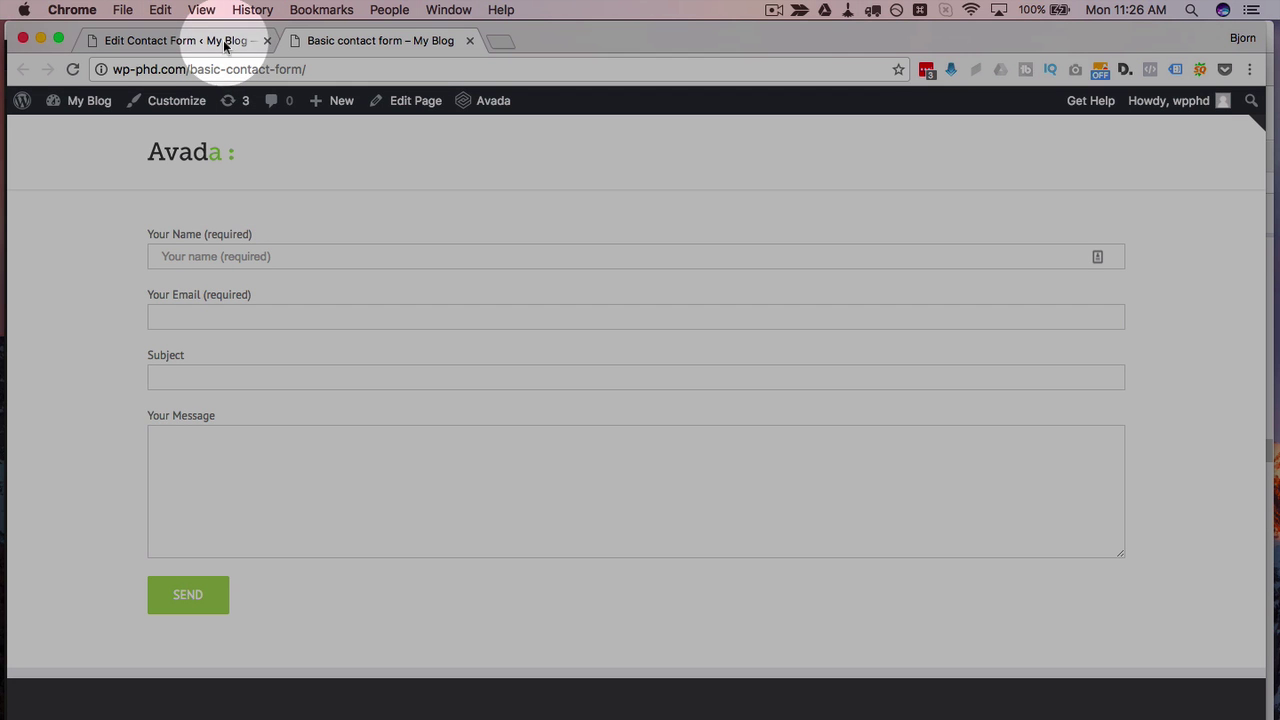
- Remove all labels from the form template and add placeholders "Your Email (required)", "Subject" and "Your Message" to the email, subject and message tags
{"action": "left_click", "coordinate": [223, 40]}
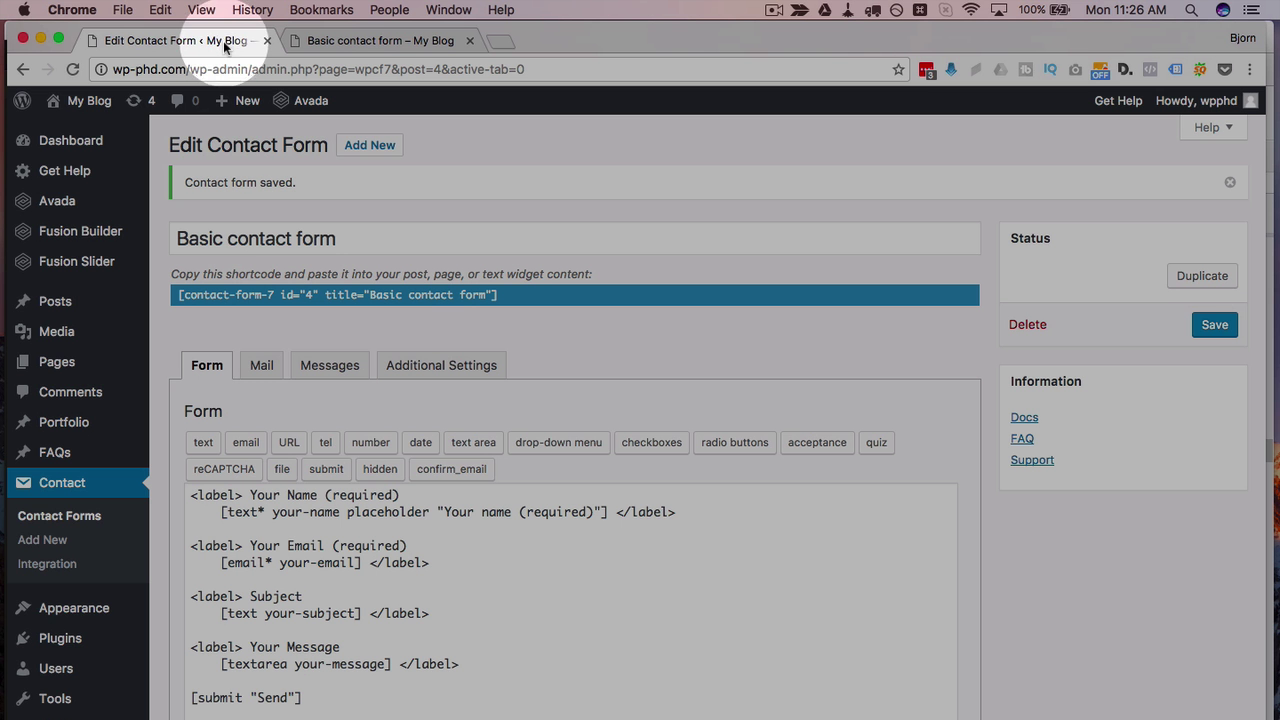
{"action": "left_click_drag", "start_coordinate": [400, 495], "coordinate": [243, 495]}
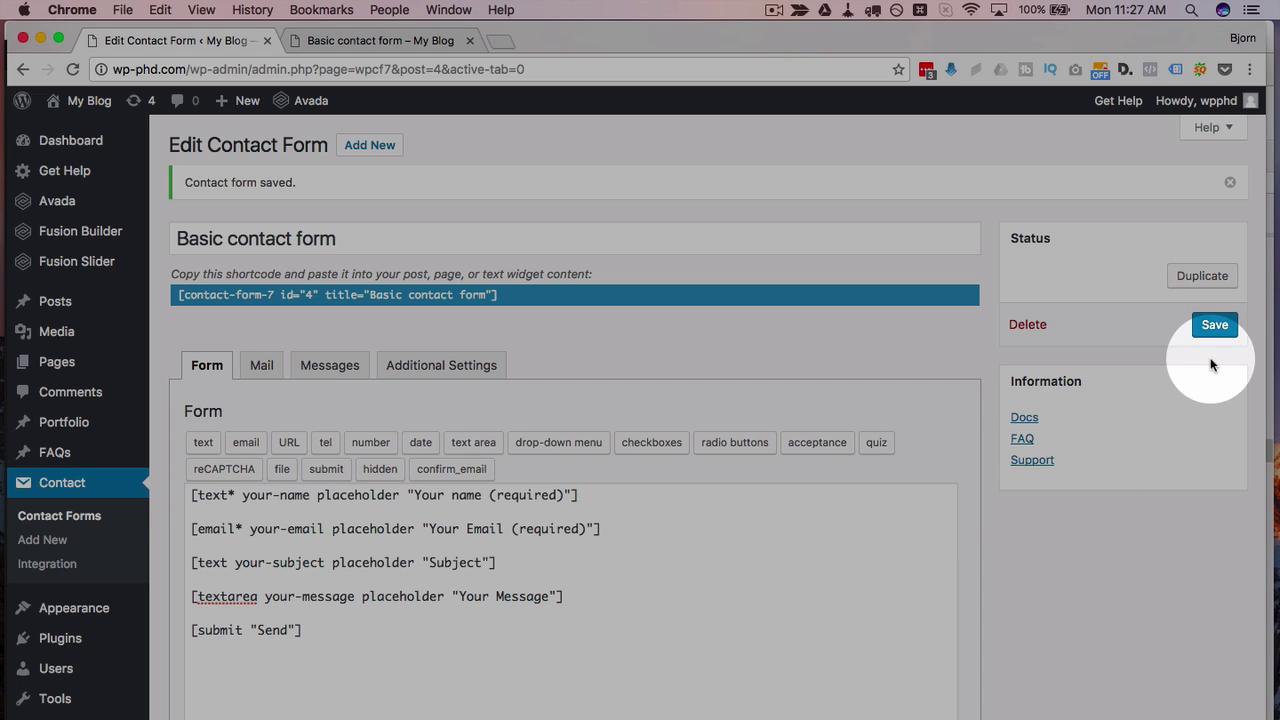
- Save the label-free contact form and reload the published page to check all placeholders
{"action": "left_click", "coordinate": [1214, 328]}
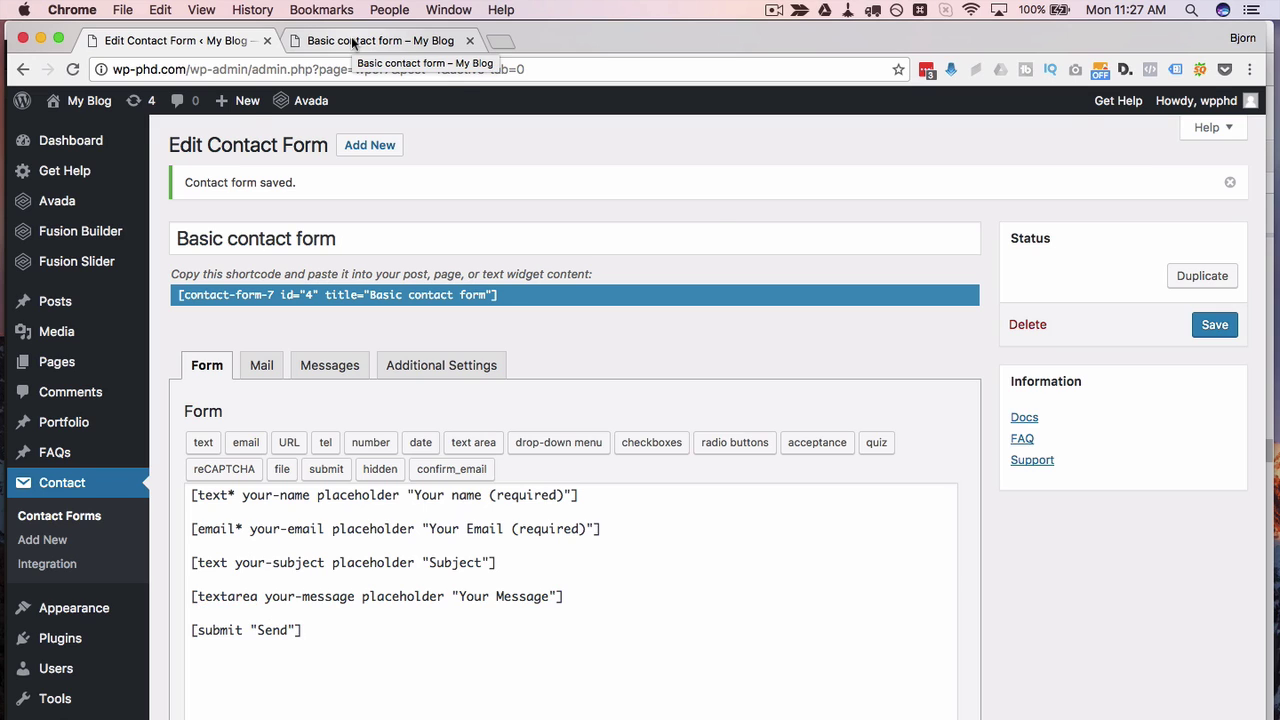
{"action": "left_click", "coordinate": [351, 40]}
{"action": "left_click", "coordinate": [72, 69]}
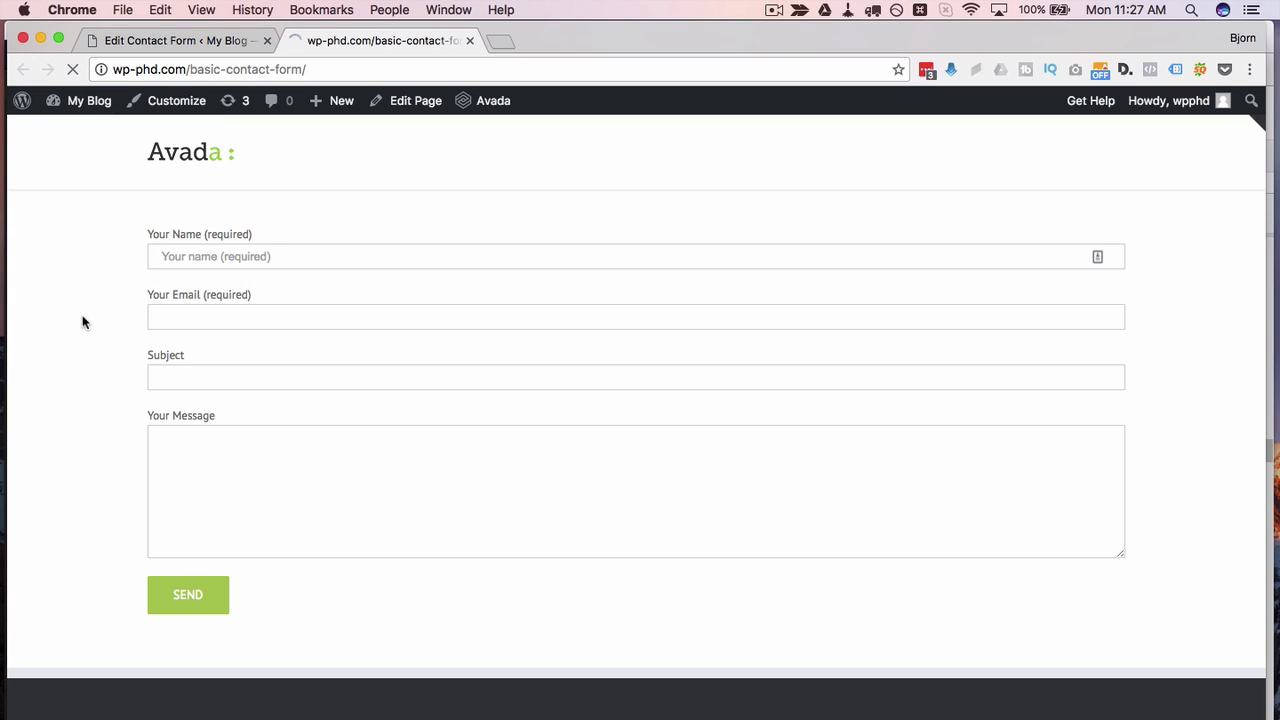